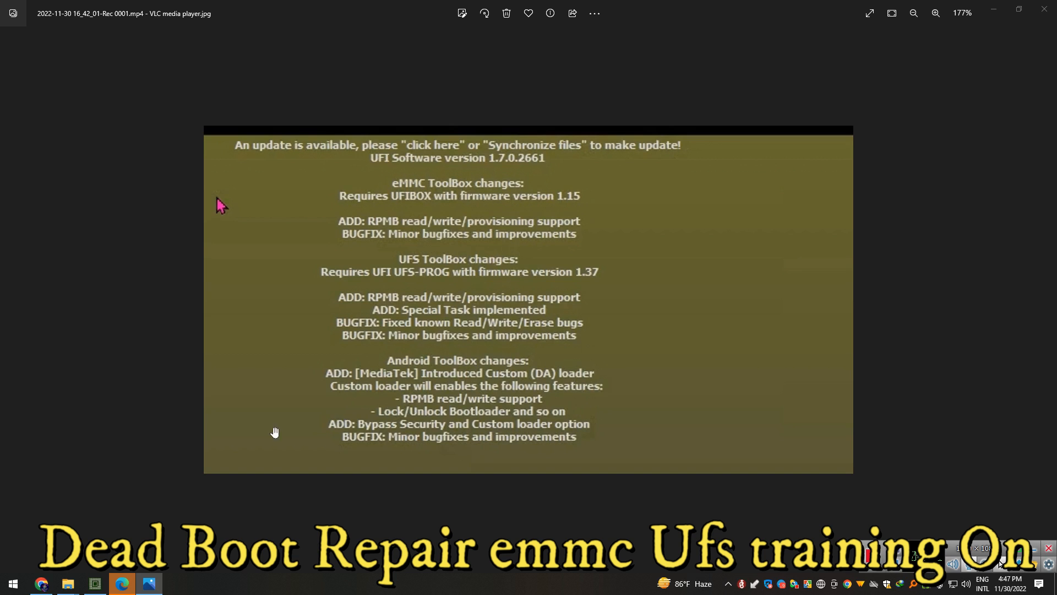
Step: Switch to the UFI eMMC ToolBox and review its dump/backup path and general settings
left_click(98, 582)
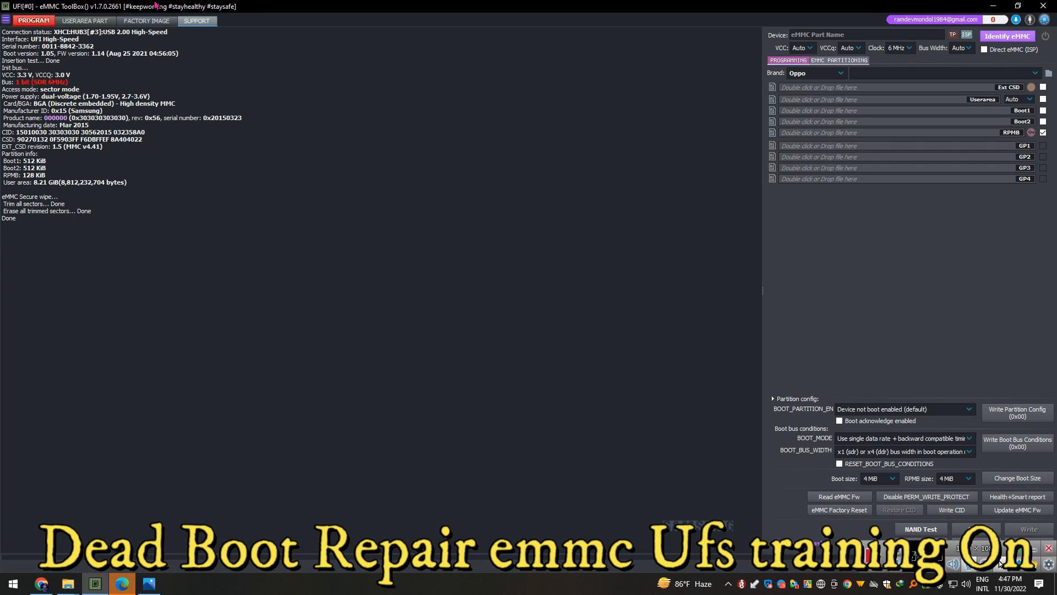
left_click(5, 9)
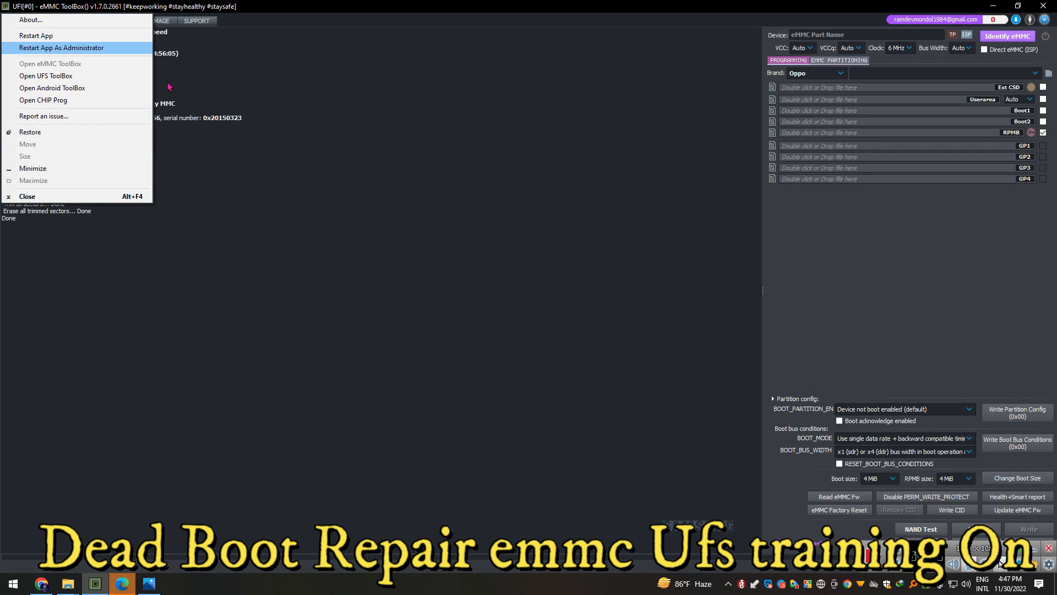
left_click(1049, 22)
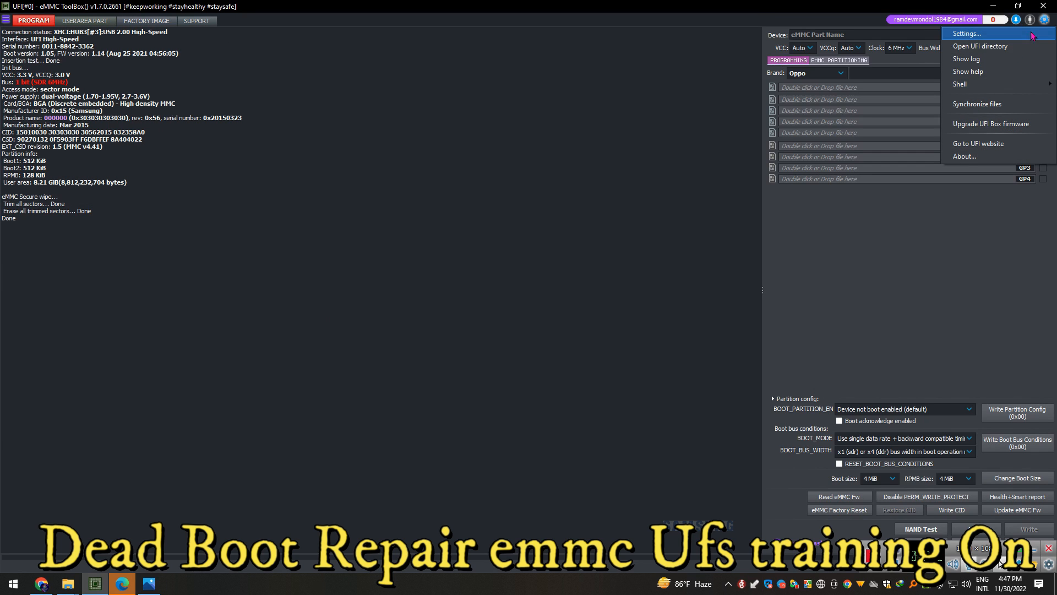
left_click(986, 34)
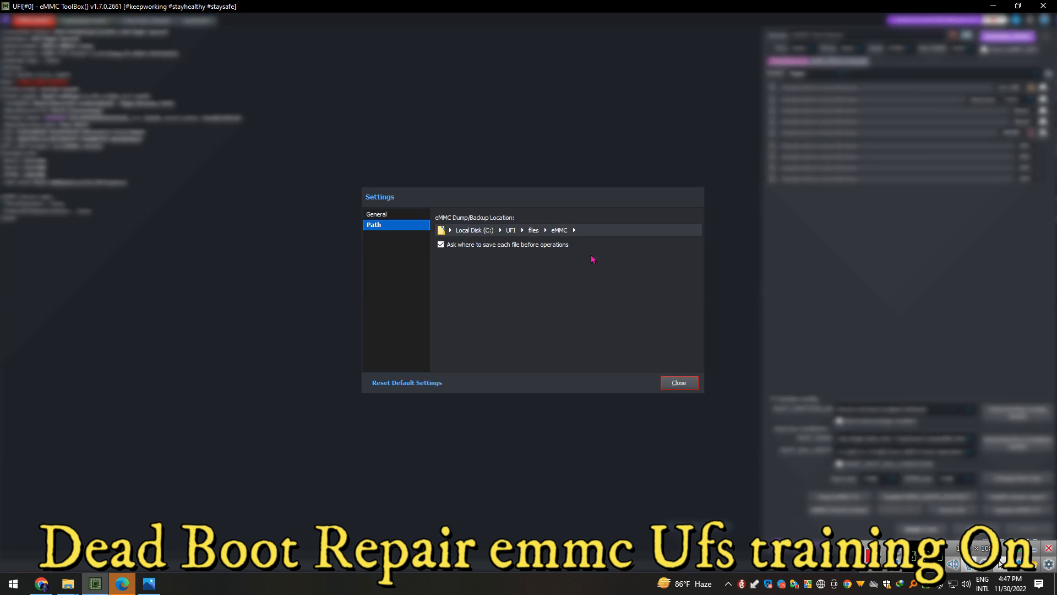
left_click(377, 215)
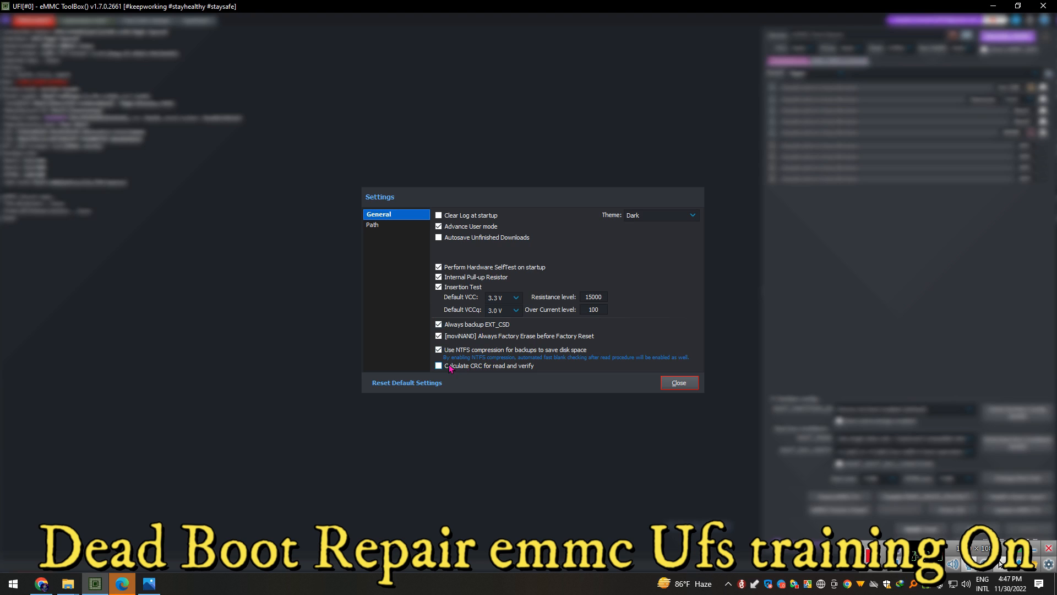
left_click(663, 382)
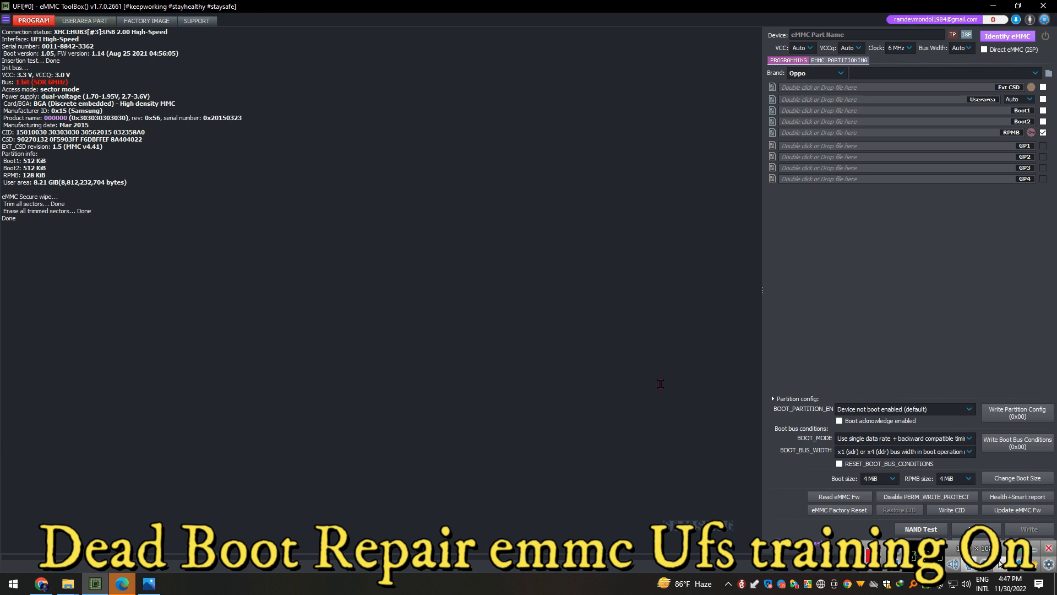
Step: Try to upgrade the UFI Box firmware from within the eMMC ToolBox
left_click(4, 5)
left_click(1045, 19)
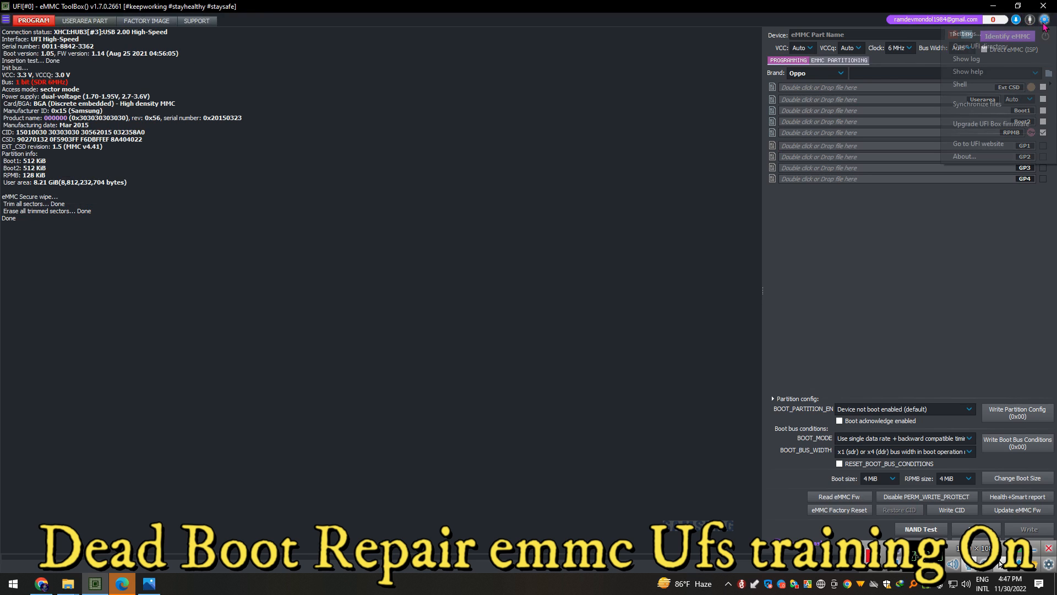
left_click(988, 125)
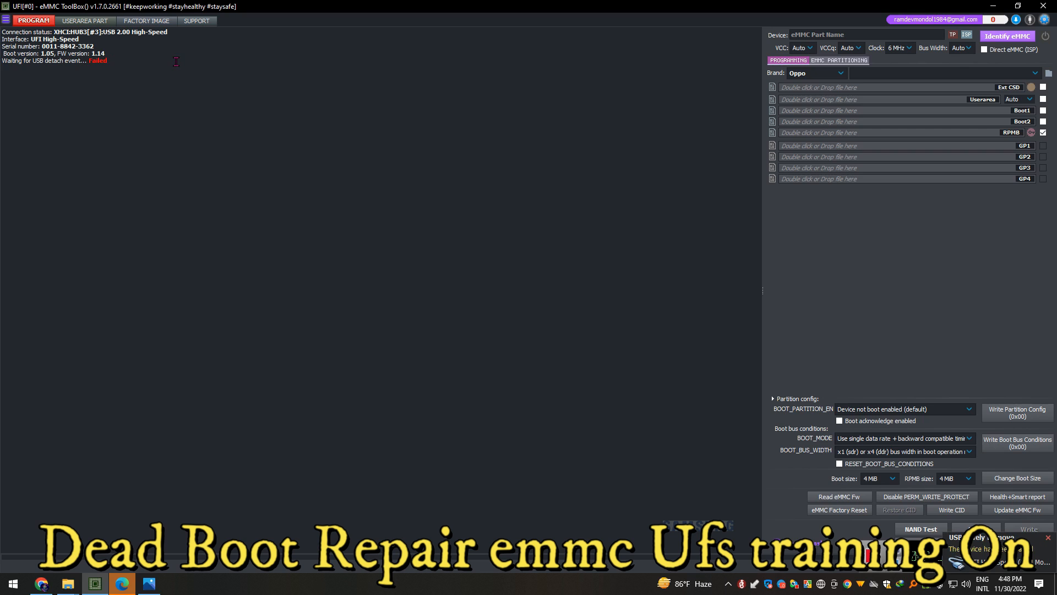
double_click(467, 5)
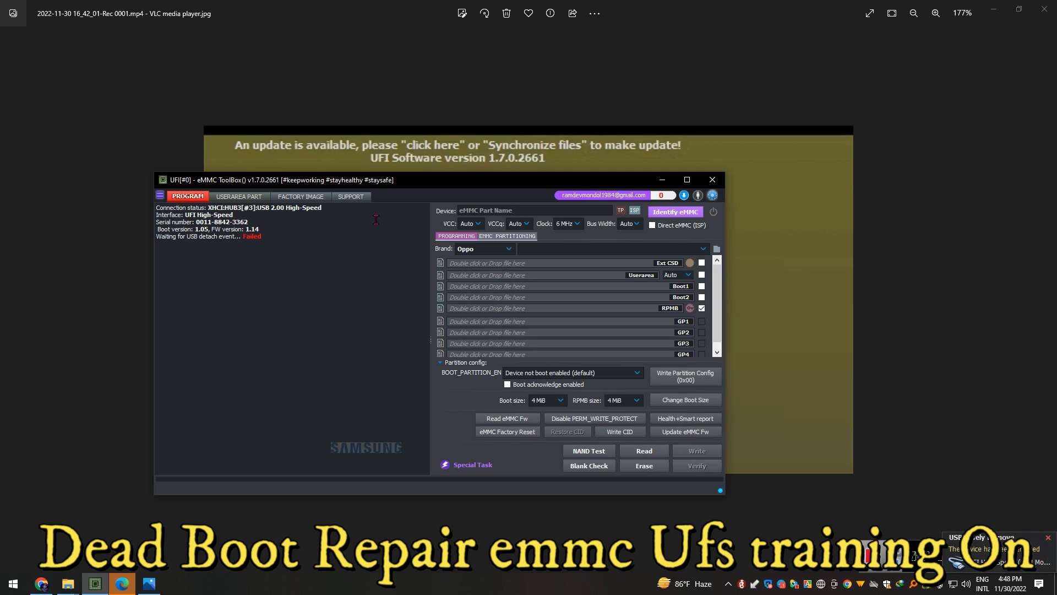
left_click(712, 195)
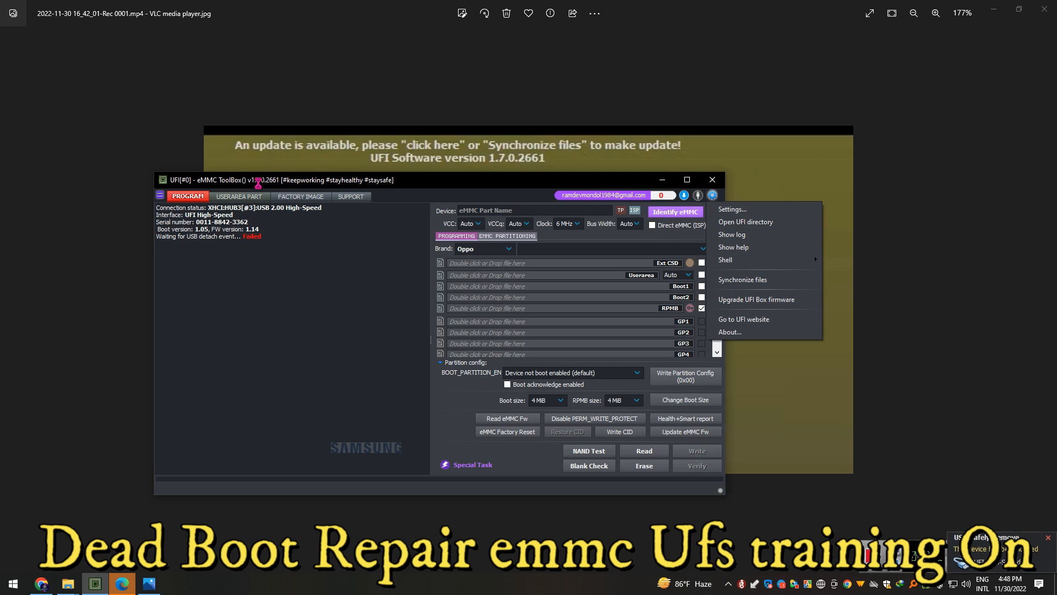
left_click(753, 300)
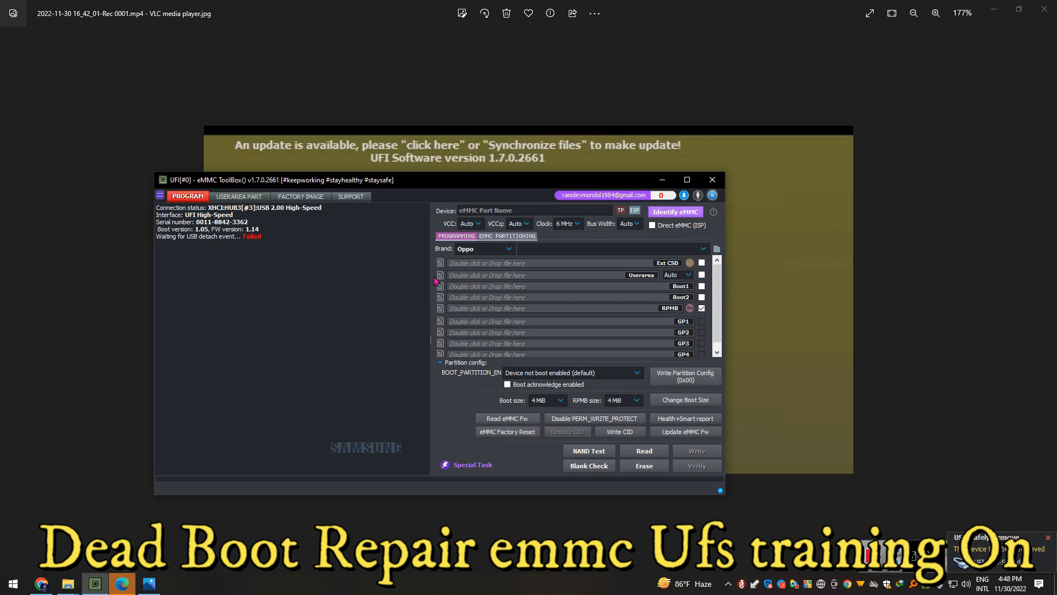
Step: Close the eMMC ToolBox and relaunch it from the C:\UFI folder, with the image viewer minimized
left_click_drag(388, 180, 496, 173)
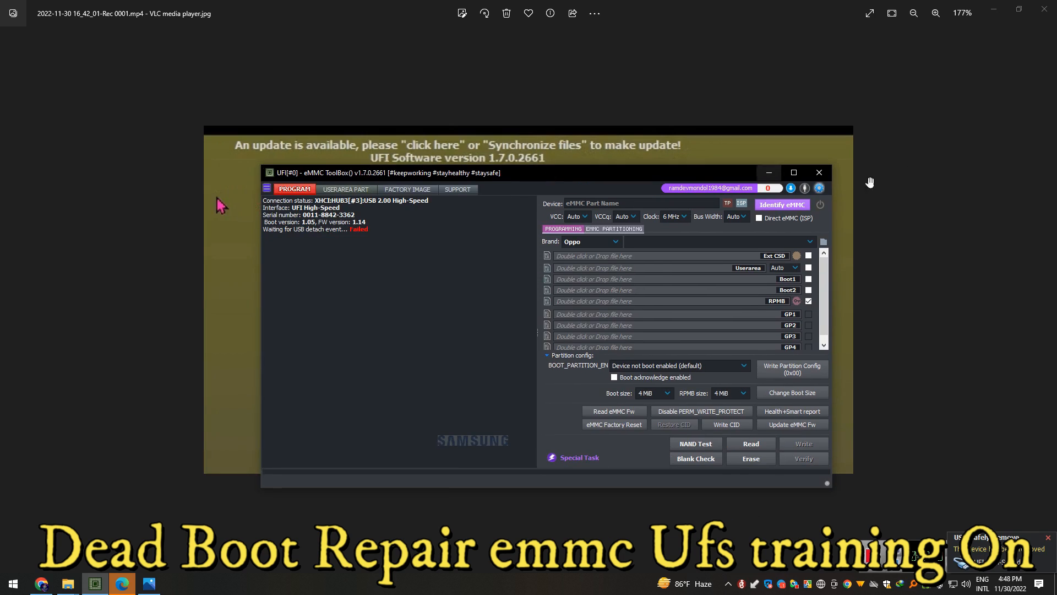
left_click(820, 172)
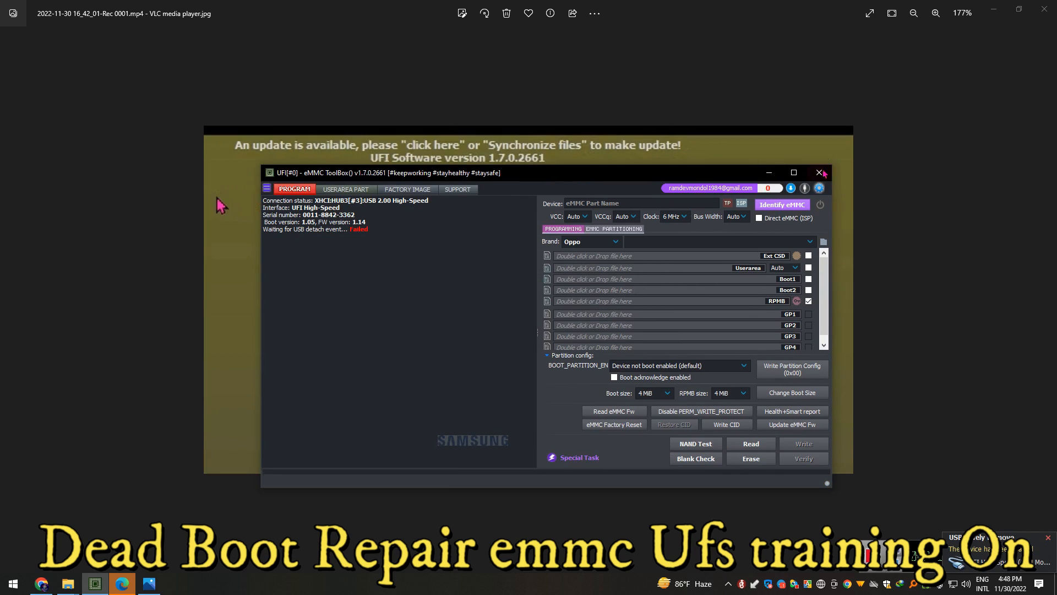
left_click(994, 9)
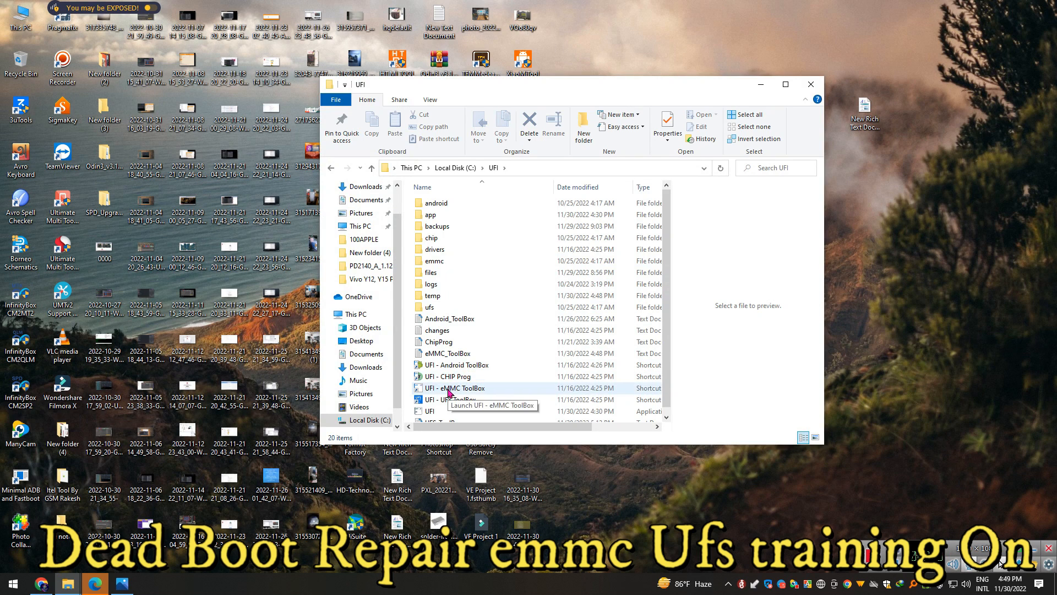
left_click(455, 389)
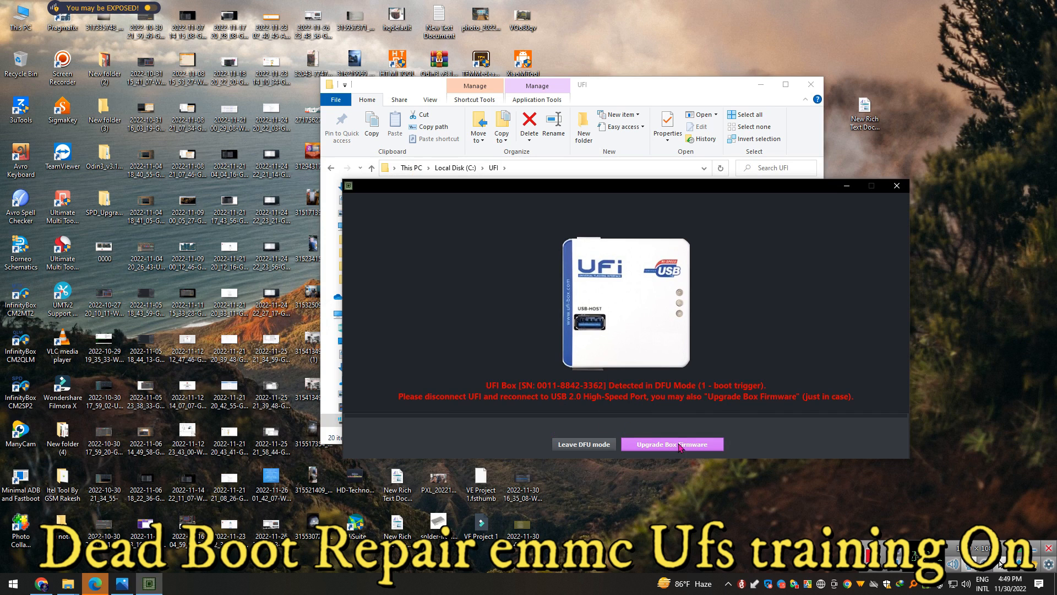
Step: Upgrade the firmware of the UFI Box in DFU mode, place the folder and upgrade windows side by side, and accept the restart
left_click(681, 446)
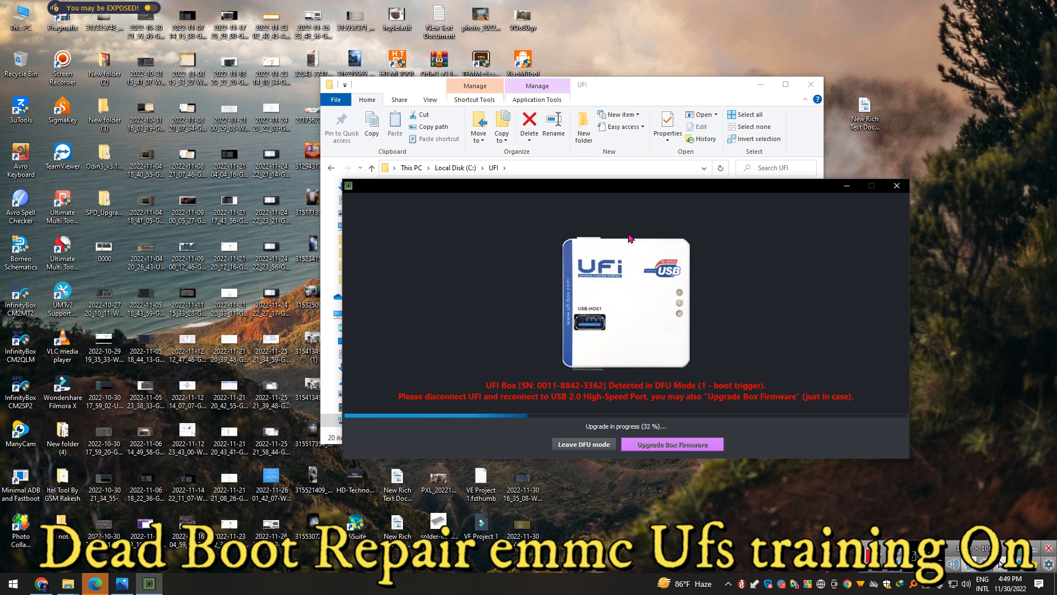
left_click_drag(623, 189, 699, 179)
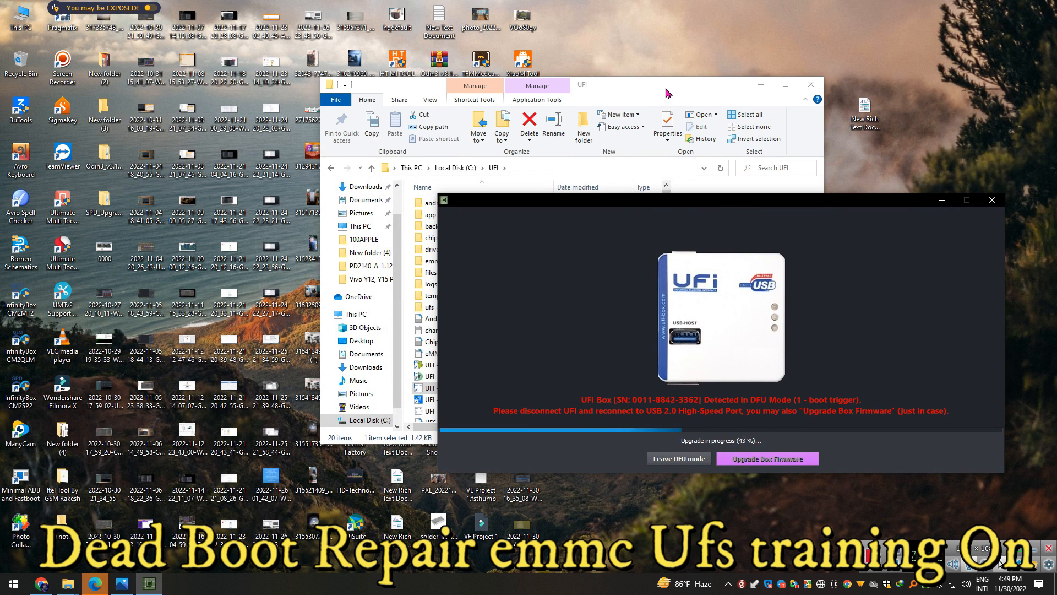
left_click_drag(666, 89, 324, 114)
left_click(667, 205)
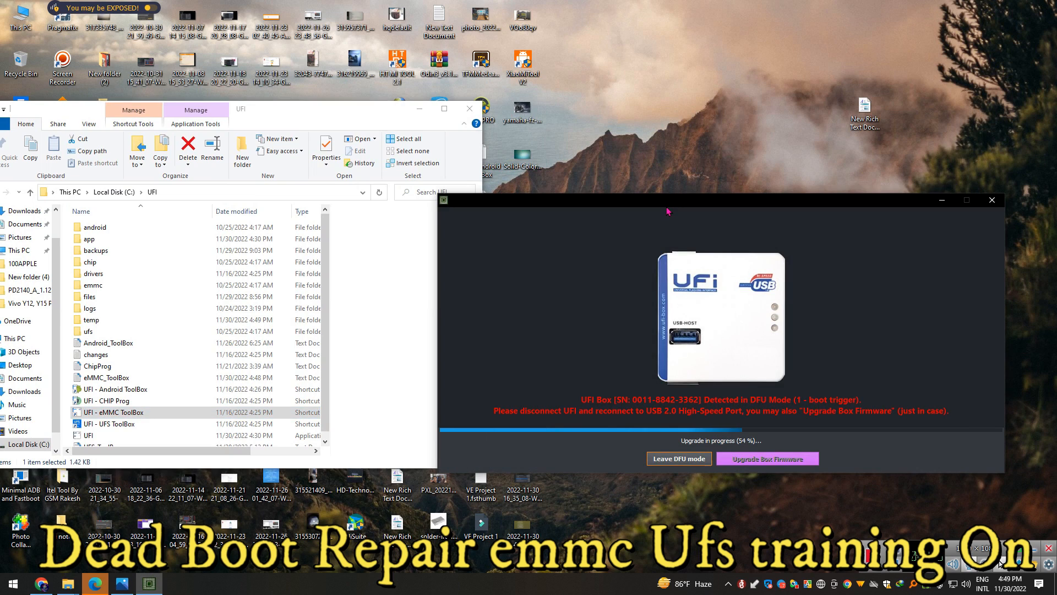
left_click_drag(666, 210, 703, 211)
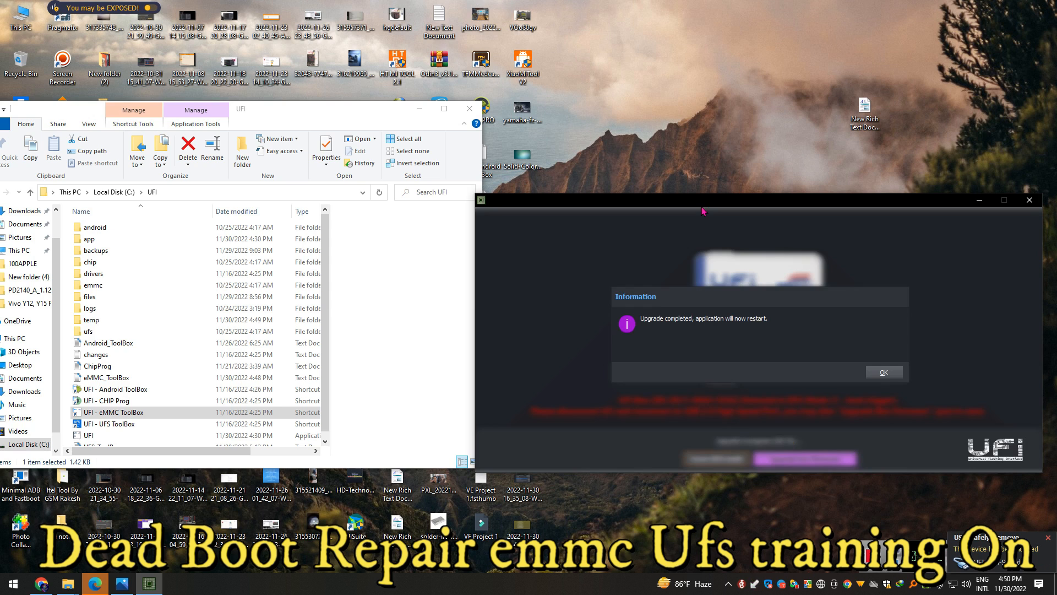
left_click(891, 375)
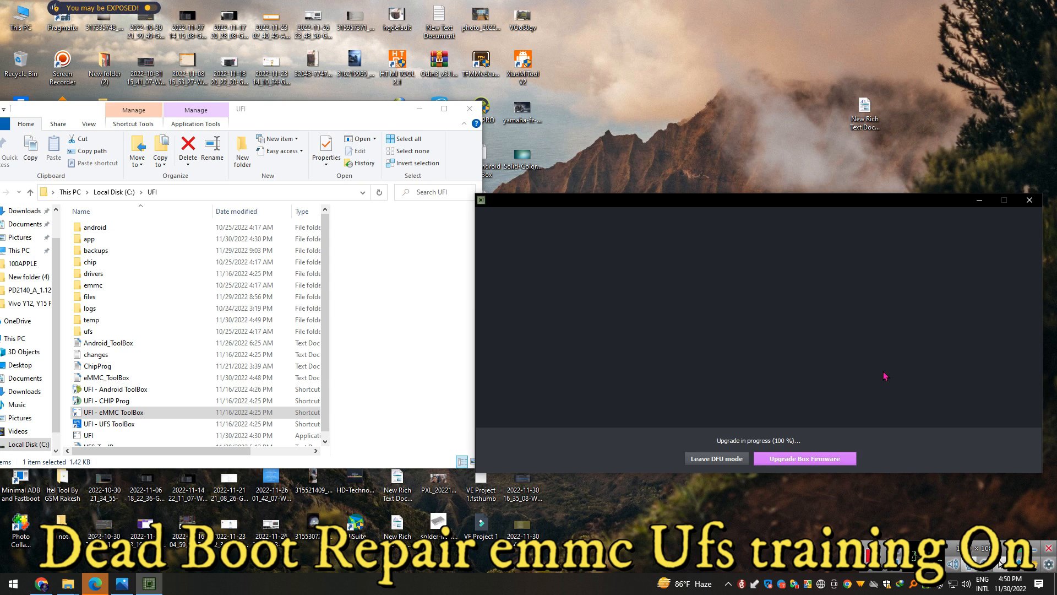
right_click(647, 557)
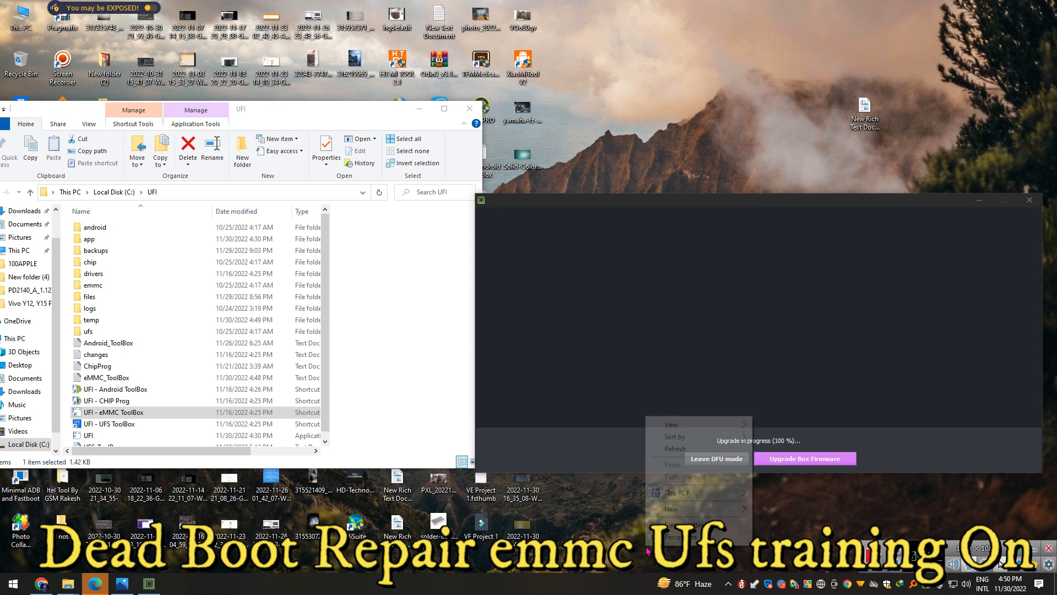
left_click(665, 449)
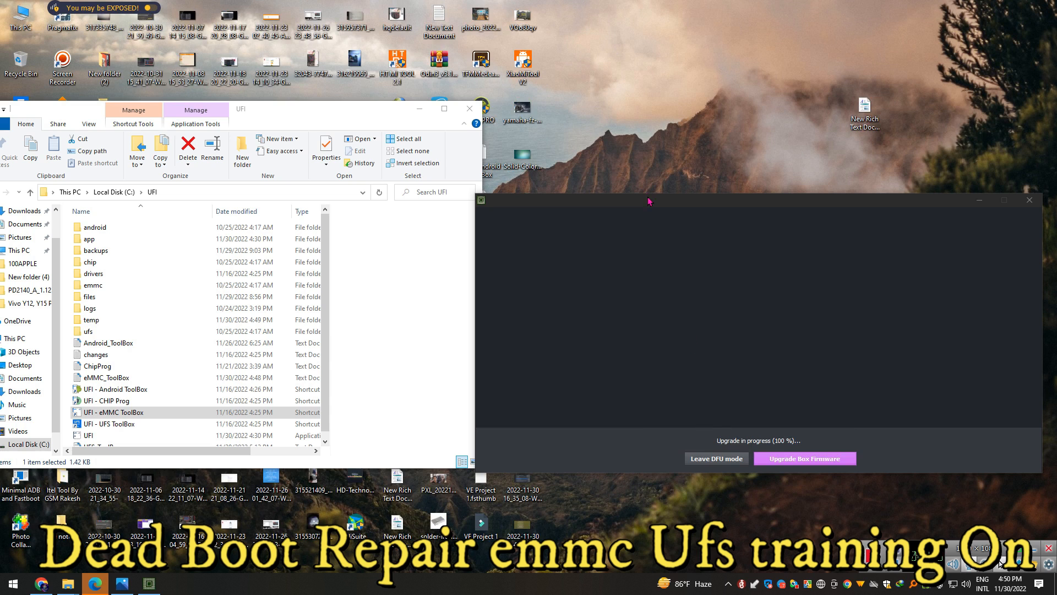
left_click_drag(649, 202, 548, 190)
right_click(642, 125)
left_click(667, 158)
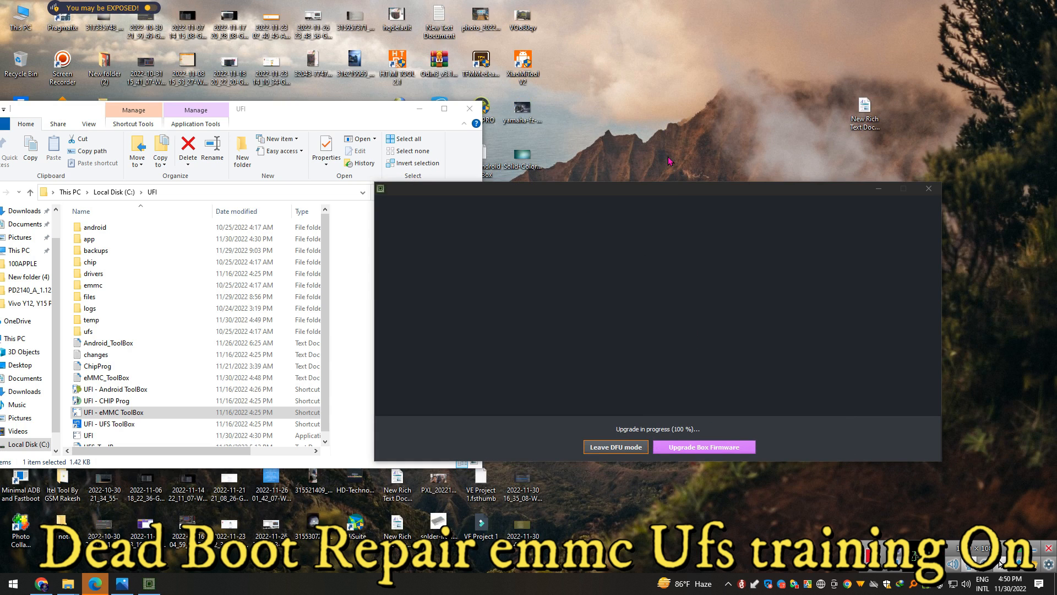
right_click(612, 521)
left_click(638, 425)
right_click(570, 543)
left_click(592, 445)
right_click(609, 515)
left_click(626, 417)
Step: Close the firmware upgrade window and relaunch UFI - eMMC ToolBox from the UFI folder
left_click(931, 193)
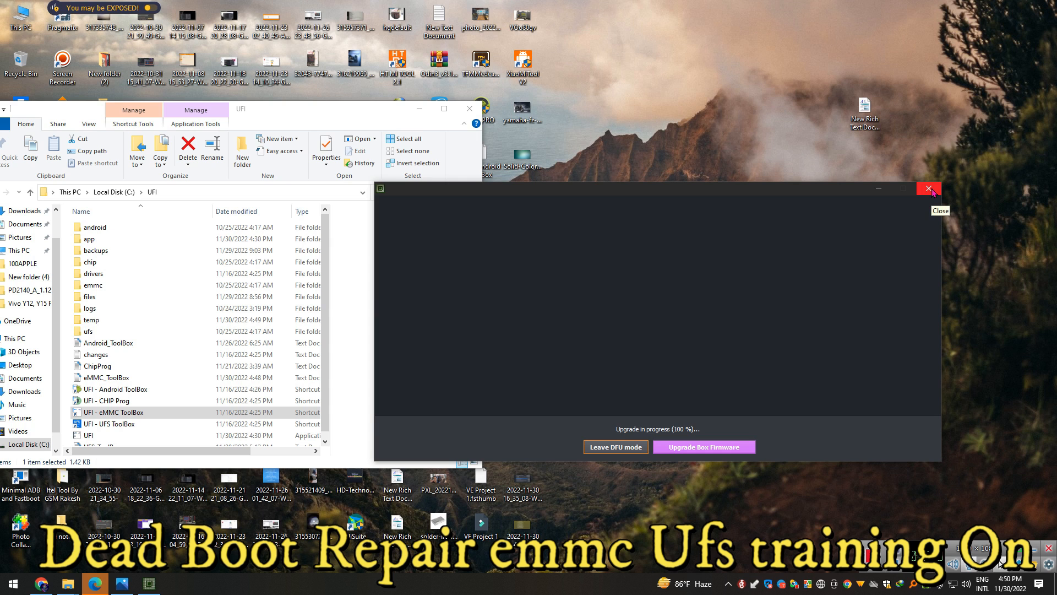
left_click(929, 189)
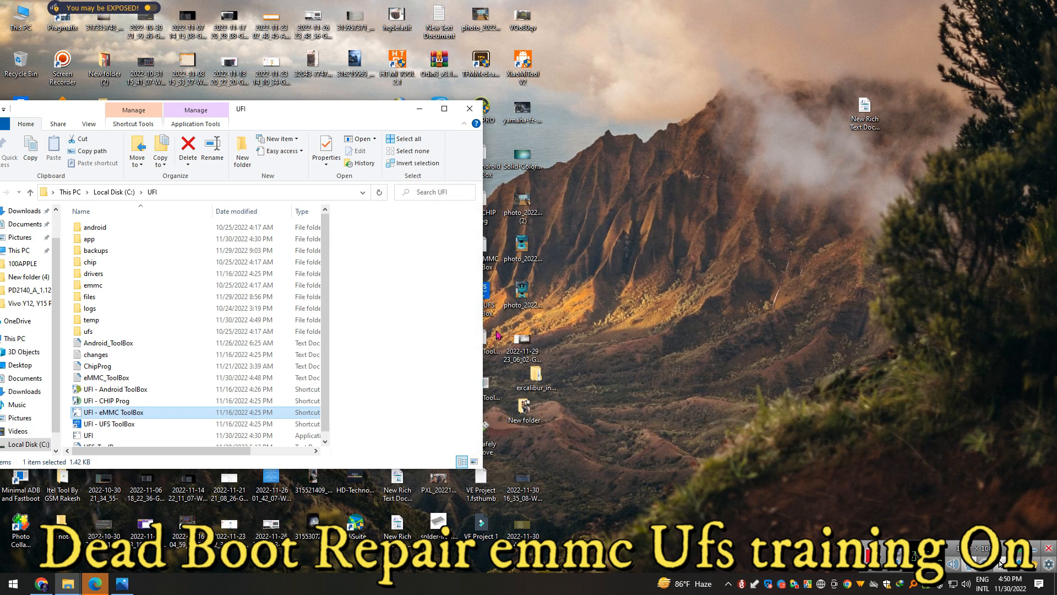
double_click(117, 414)
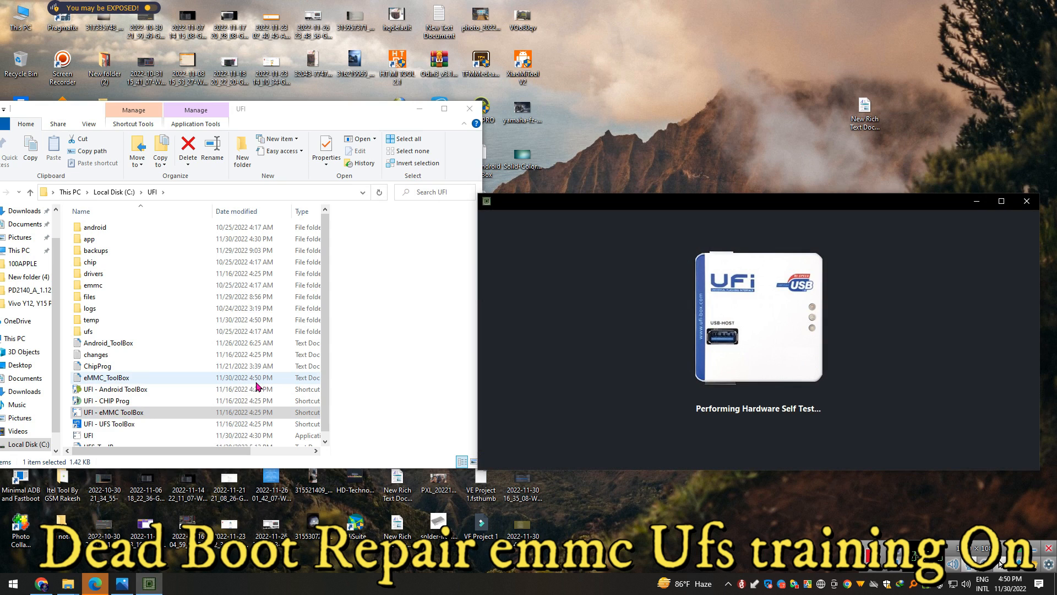
right_click(770, 505)
left_click(800, 410)
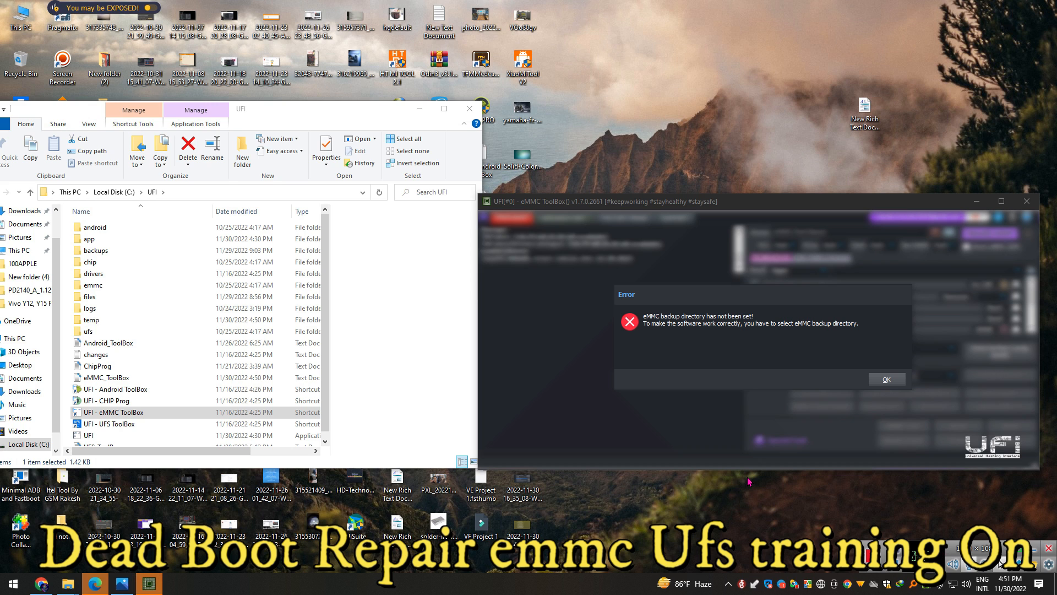
Step: Dismiss the eMMC backup directory error and close the settings, keeping C:\UFI\files\eMMC as the dump/backup location
left_click(886, 381)
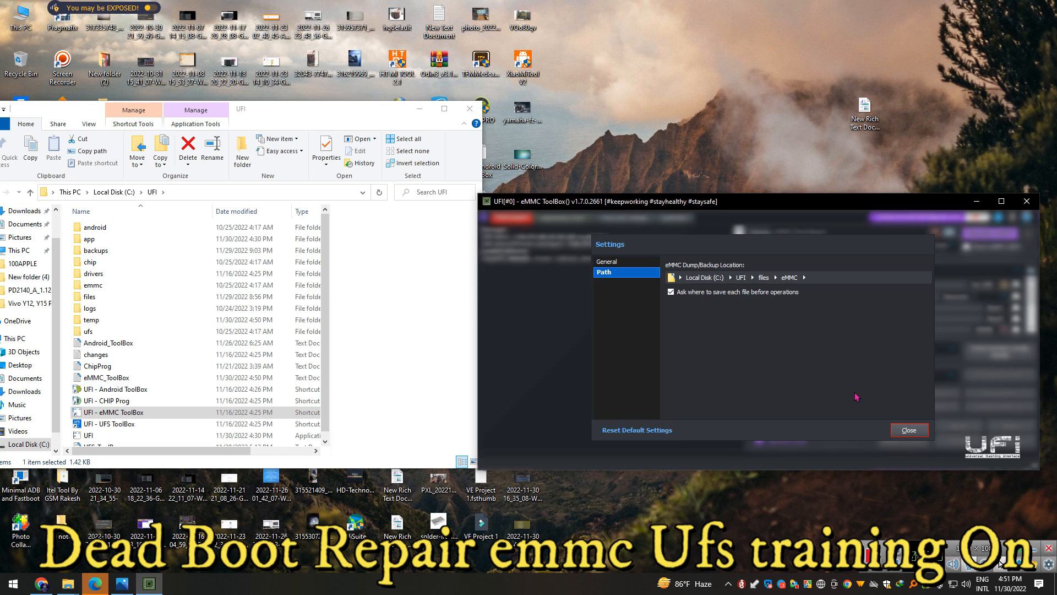
left_click(909, 431)
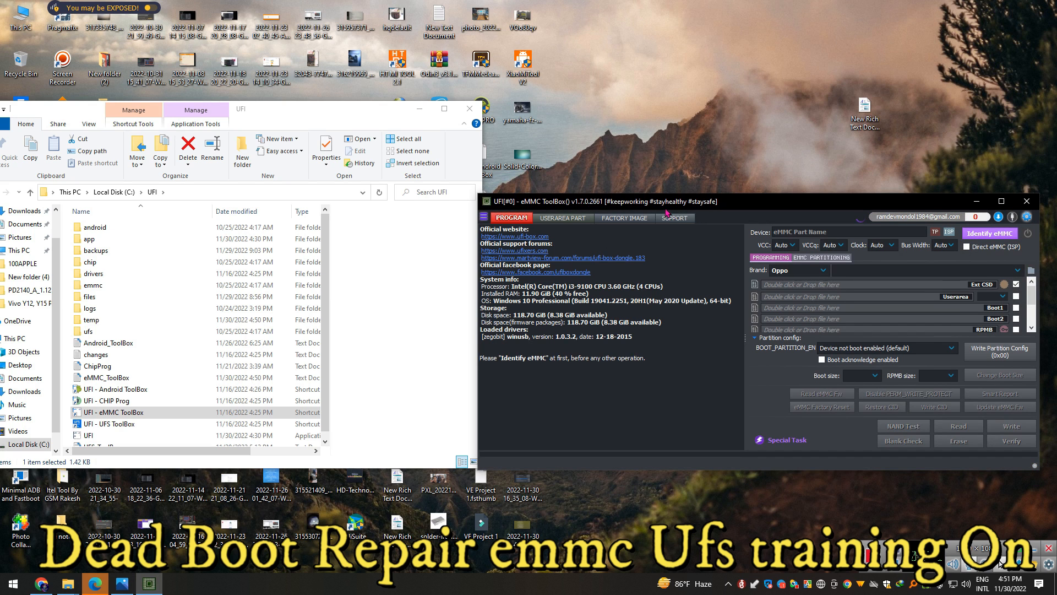
Step: Identify the connected eMMC and maximize the toolbox window
left_click_drag(668, 227, 587, 224)
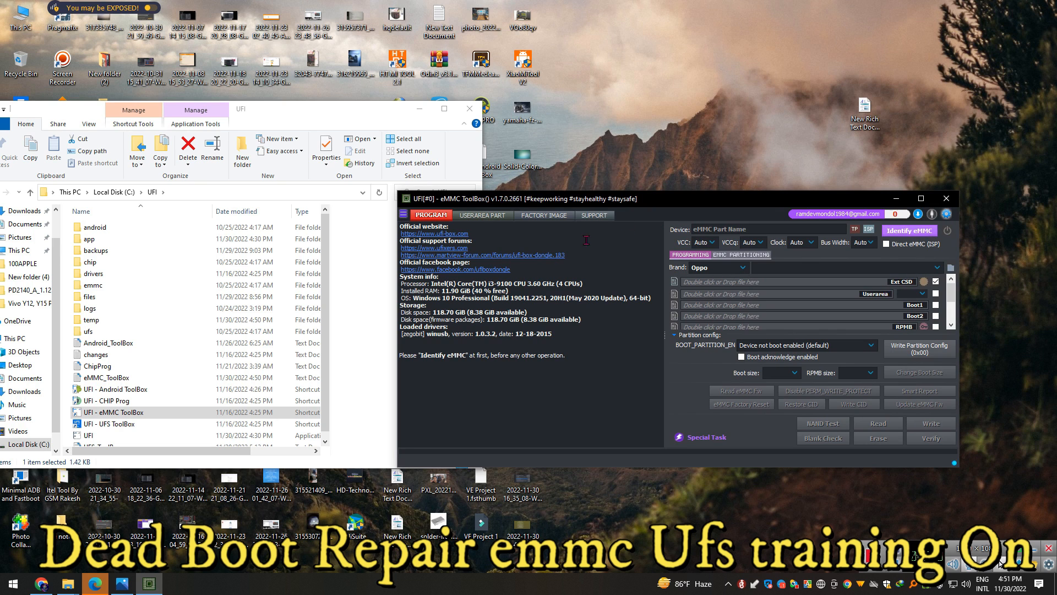
left_click_drag(520, 199, 528, 199)
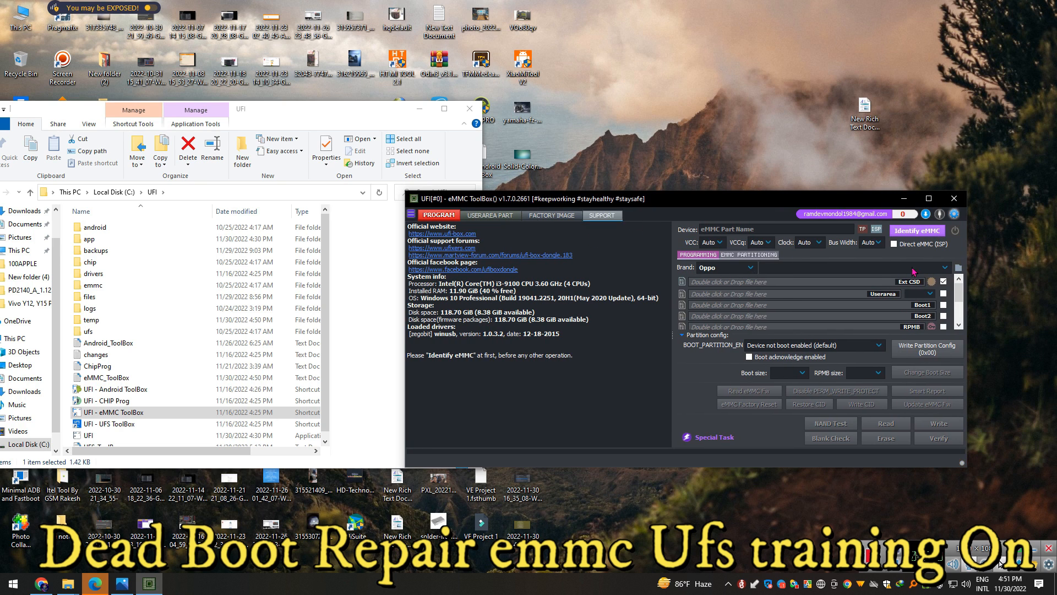
left_click(918, 230)
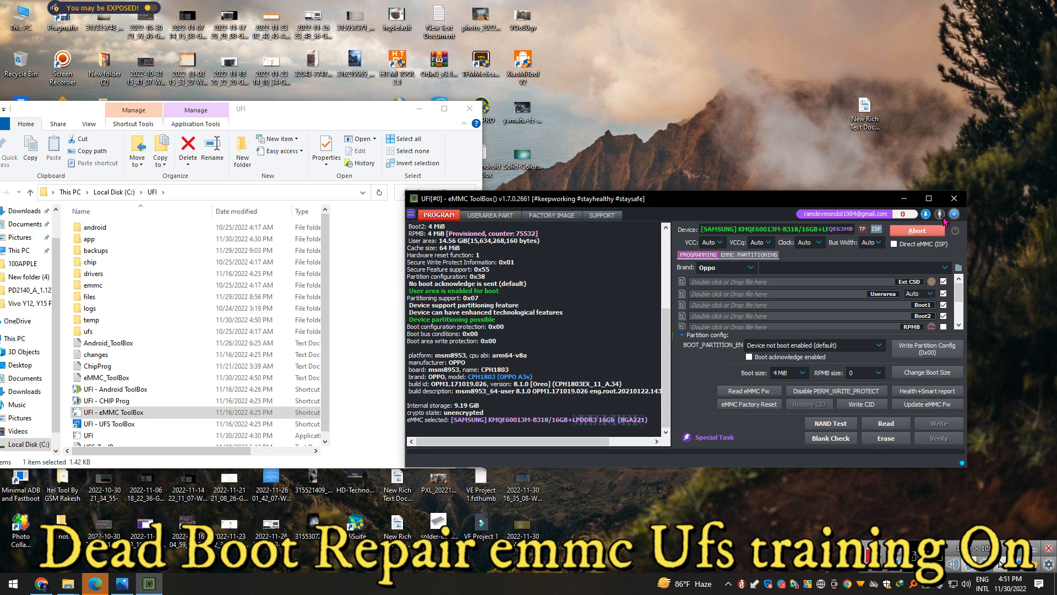
left_click(929, 198)
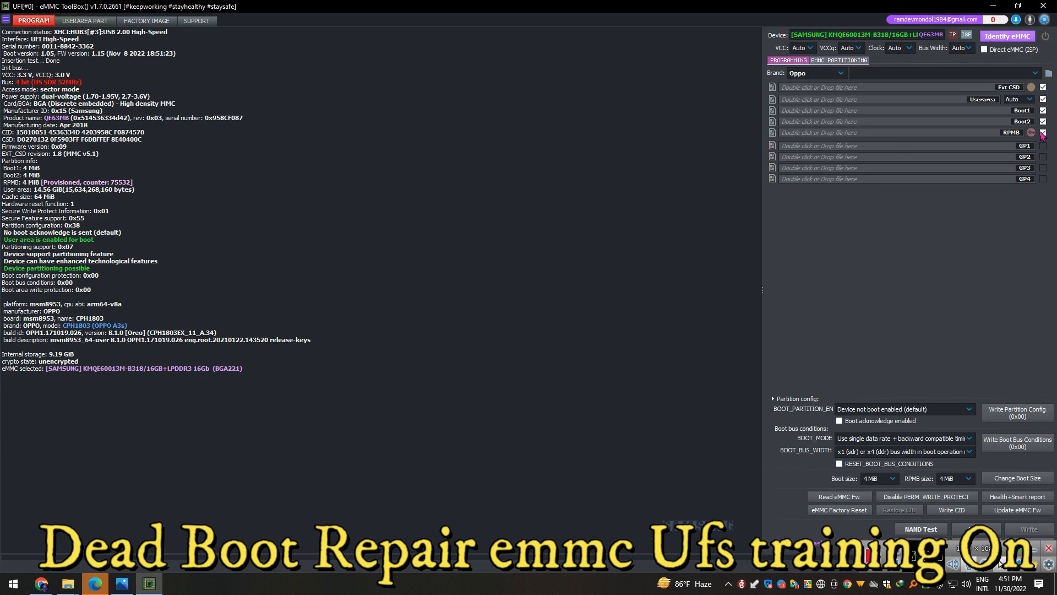
Step: Limit the user area read to 32 MiB and read the checked eMMC partitions into the Oppo folder
left_click(1028, 100)
left_click(1015, 119)
left_click(982, 528)
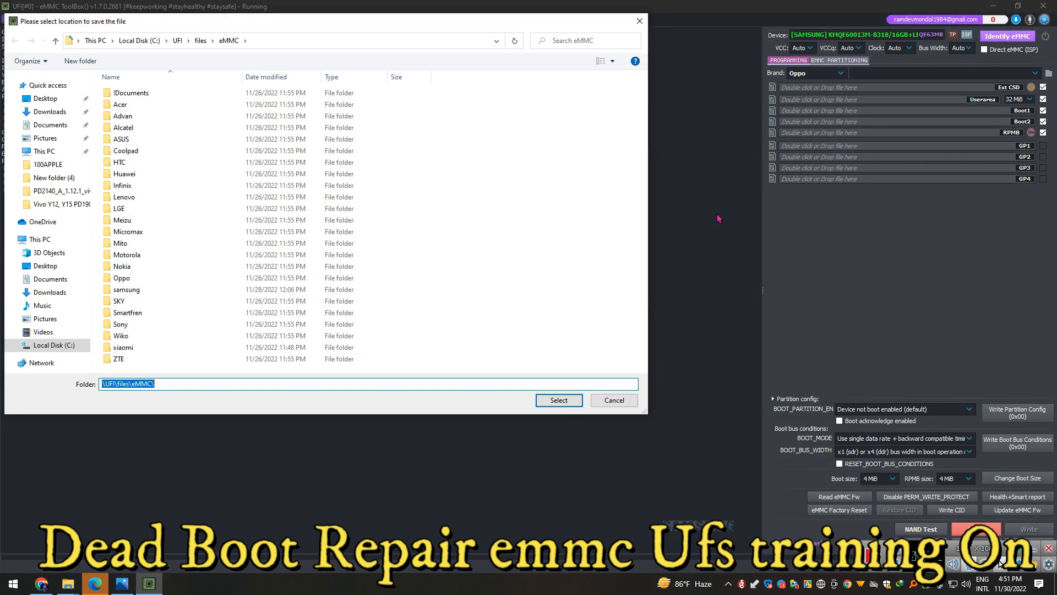
left_click(127, 254)
double_click(122, 278)
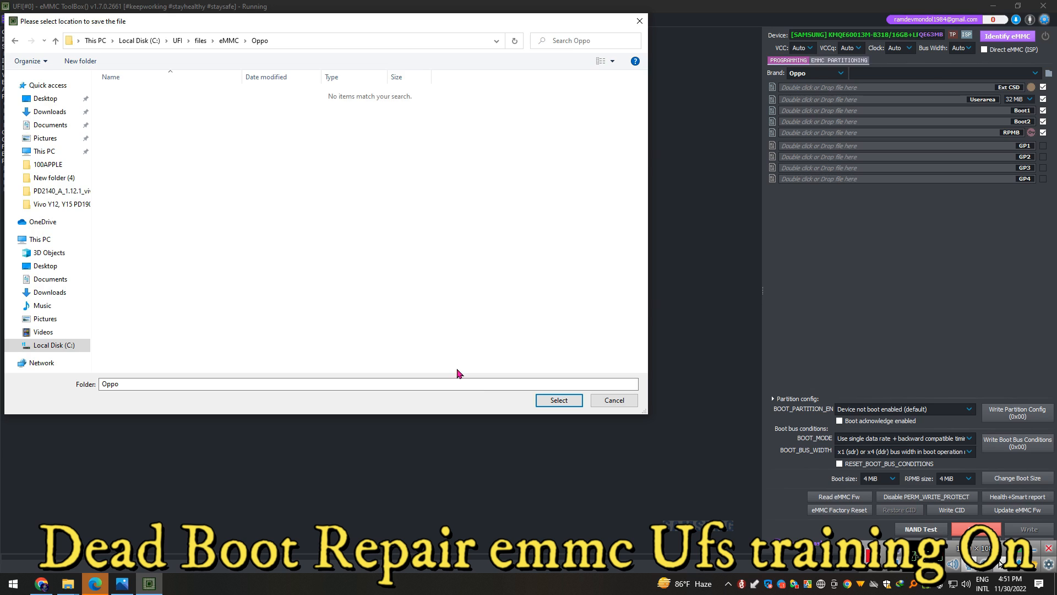
left_click(557, 400)
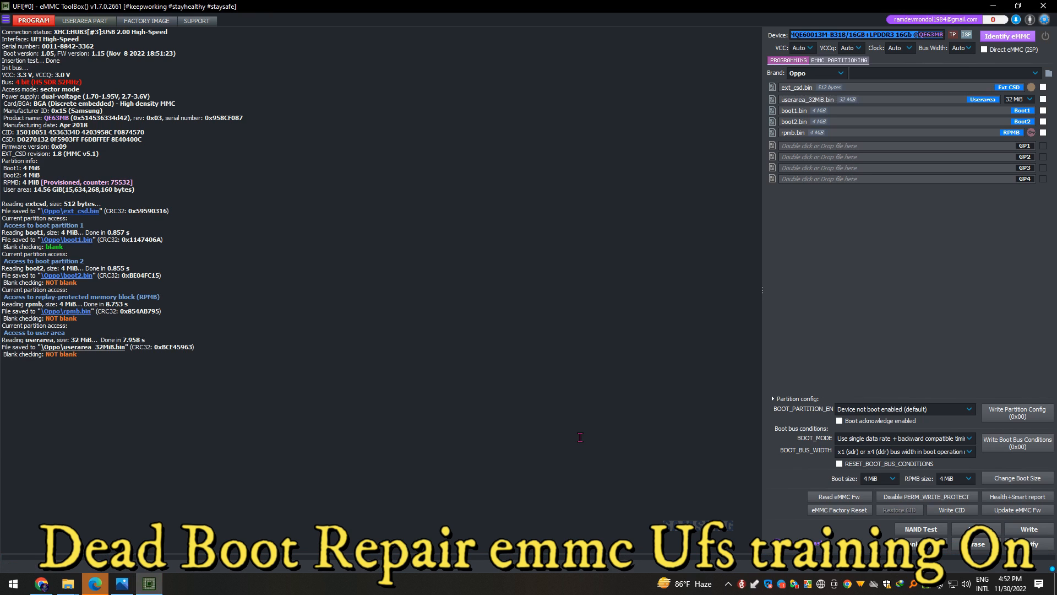
Step: Inspect the saved rpmb.bin and other backup files in the Oppo folder, and view the RPMB key entry without entering a key
left_click(80, 314)
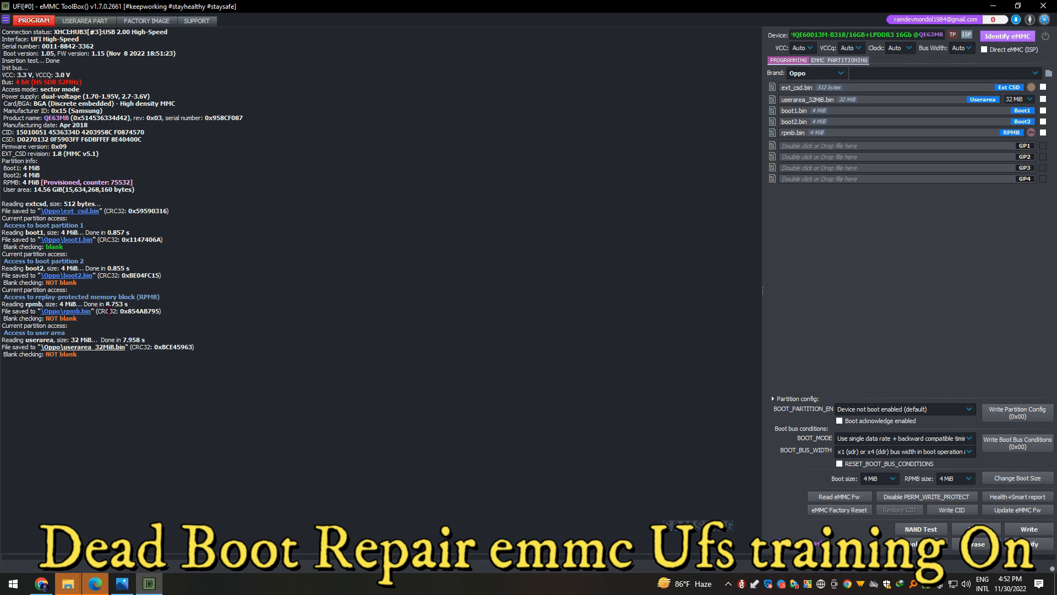
left_click(67, 583)
left_click(425, 530)
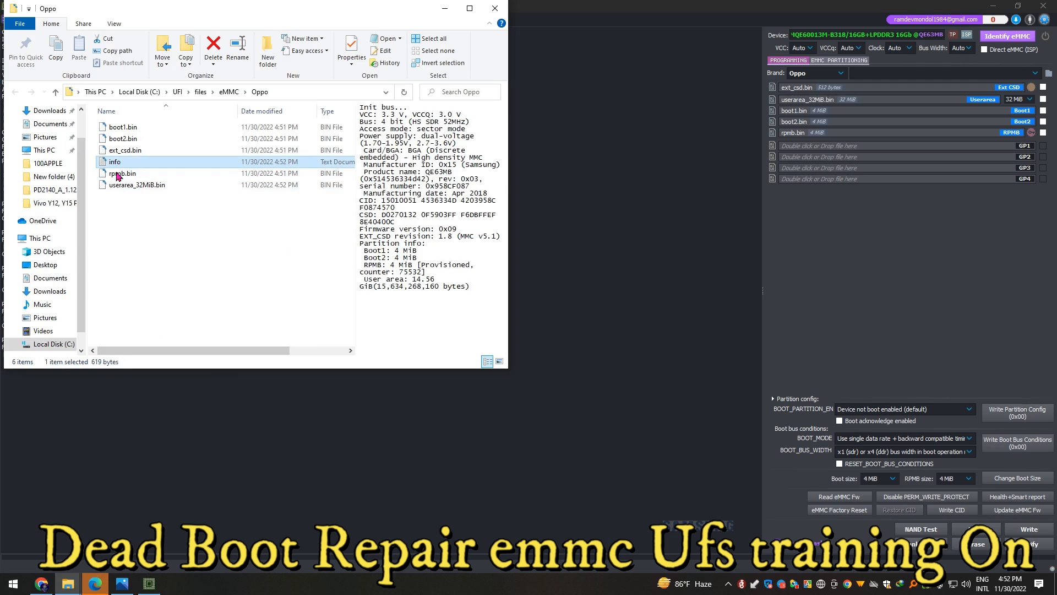
left_click_drag(400, 17, 455, 28)
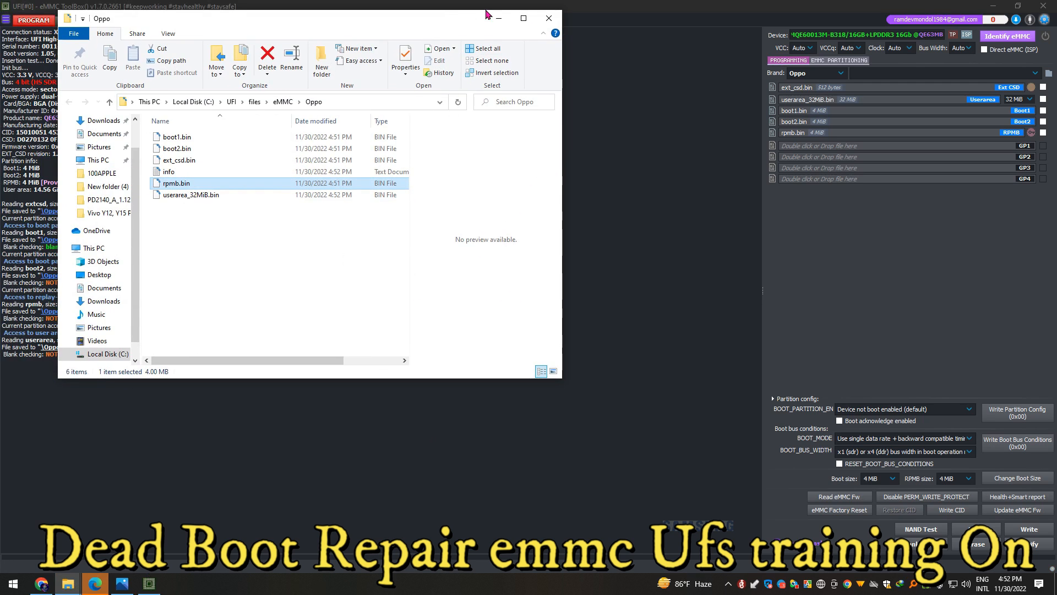
left_click(499, 23)
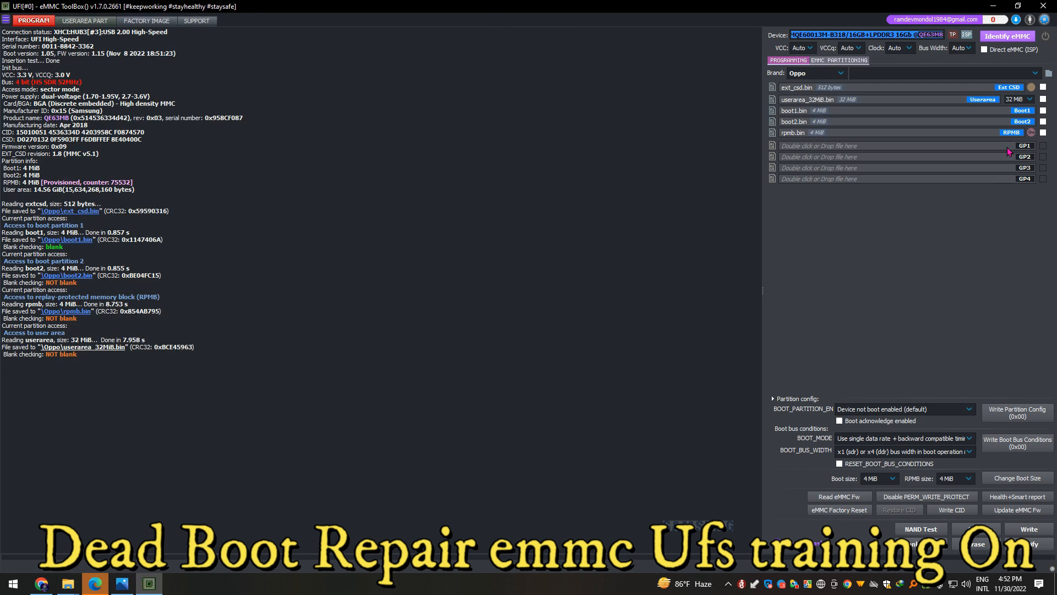
left_click(1032, 133)
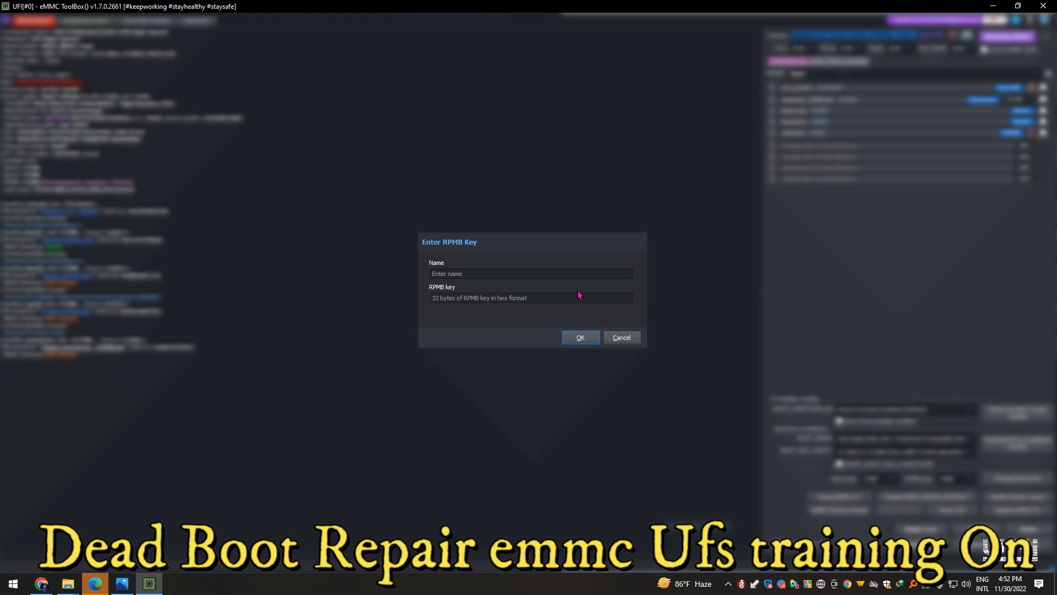
left_click(621, 340)
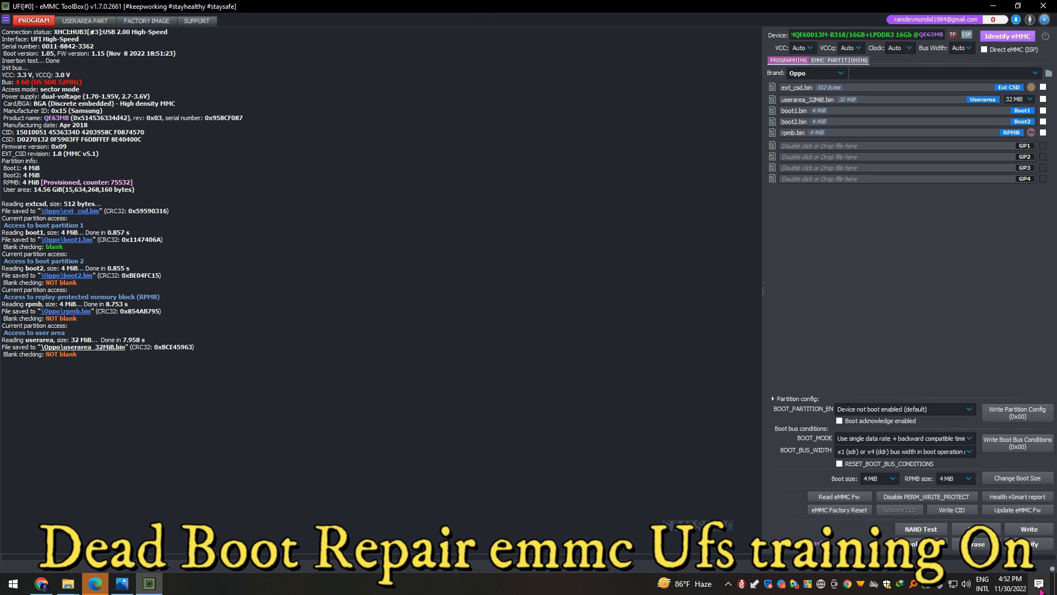
Step: Switch from the eMMC ToolBox to the UFI Android ToolBox and reposition its window
left_click(5, 6)
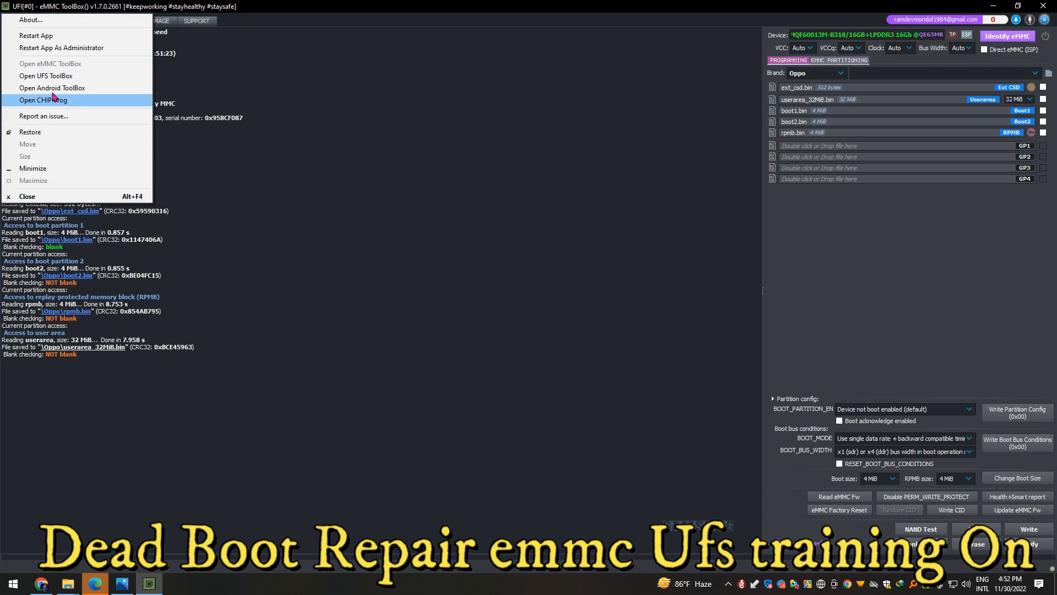
left_click(63, 77)
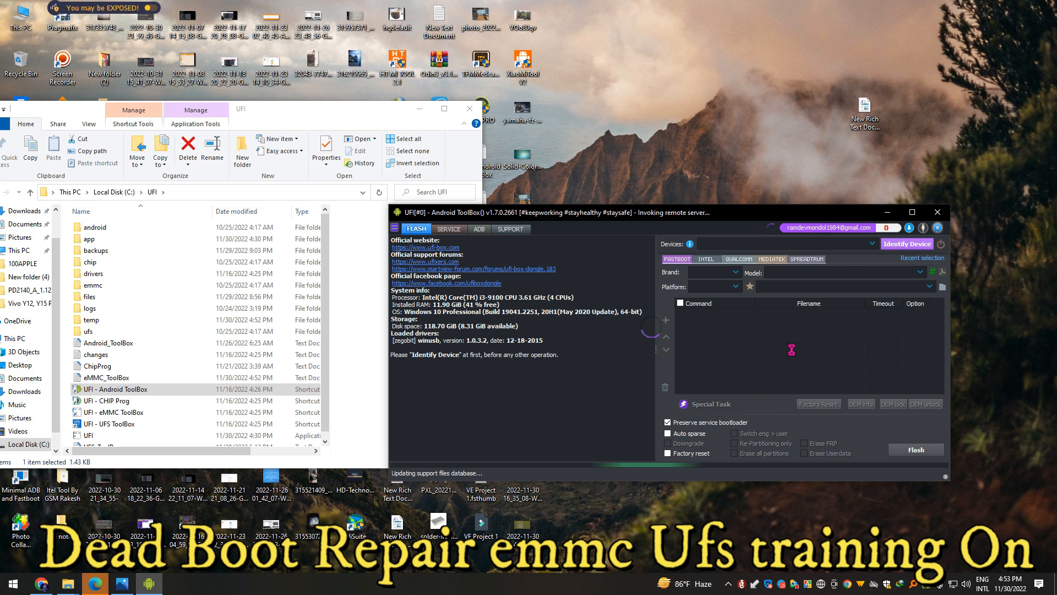
right_click(974, 331)
left_click(977, 365)
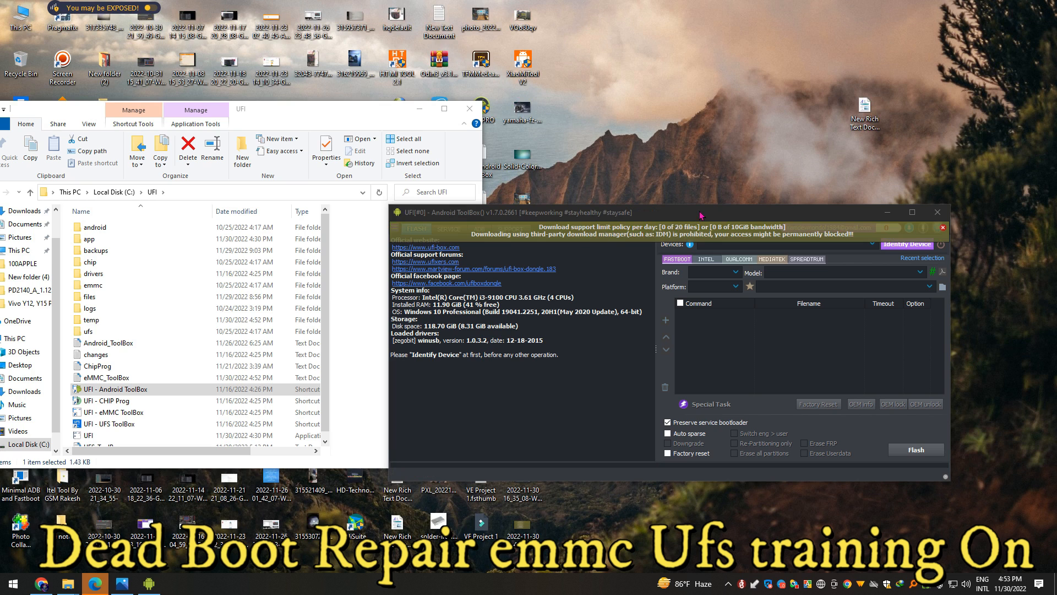
left_click_drag(701, 216, 652, 286)
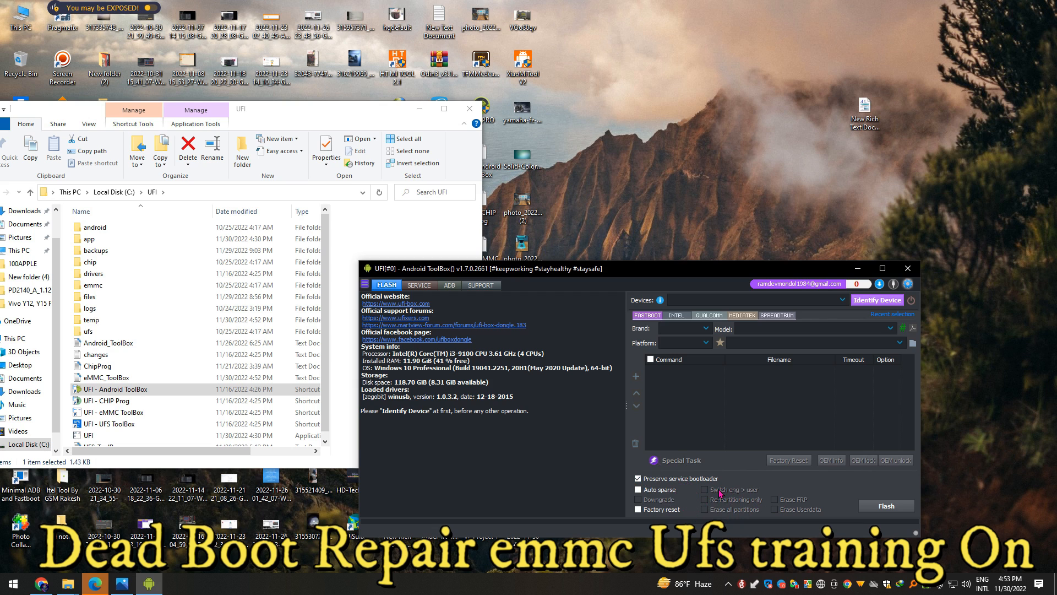
Step: Examine the Android ToolBox's Service, ADB, Support and Flash sections, including the list of chipset platforms
left_click(419, 285)
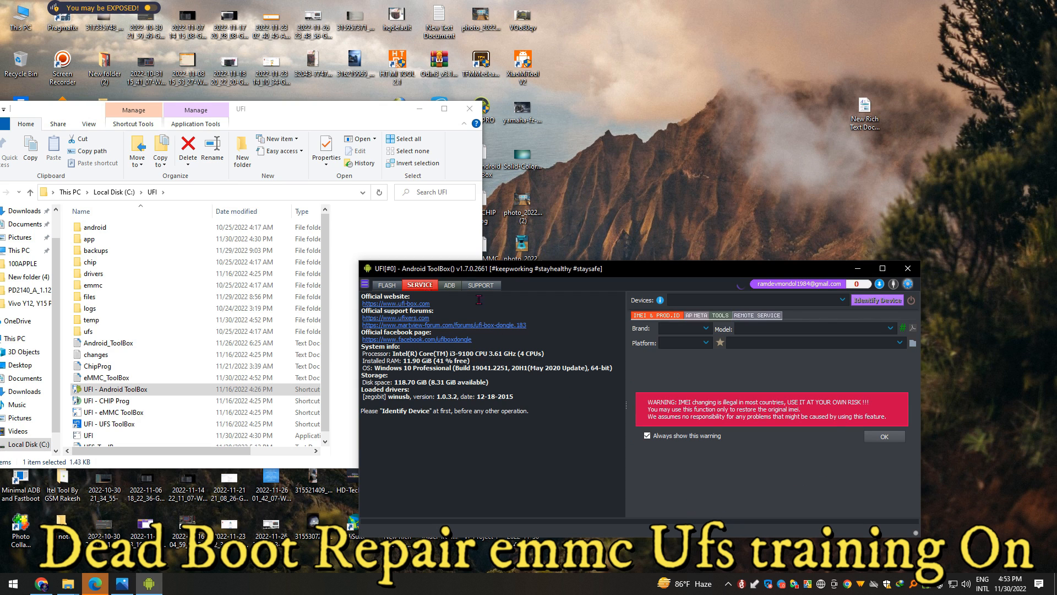
left_click(697, 316)
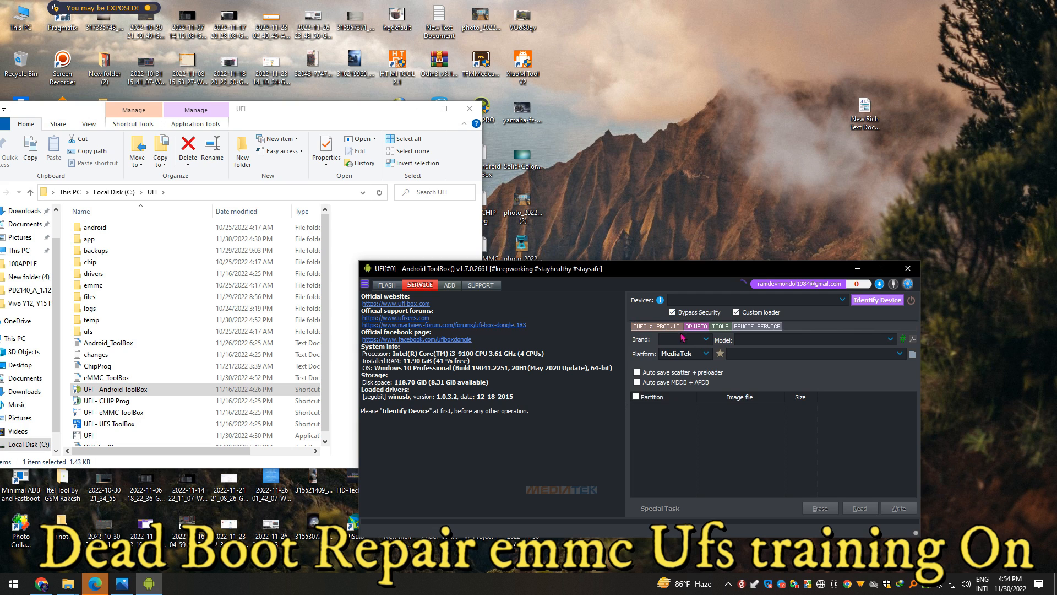
left_click(683, 353)
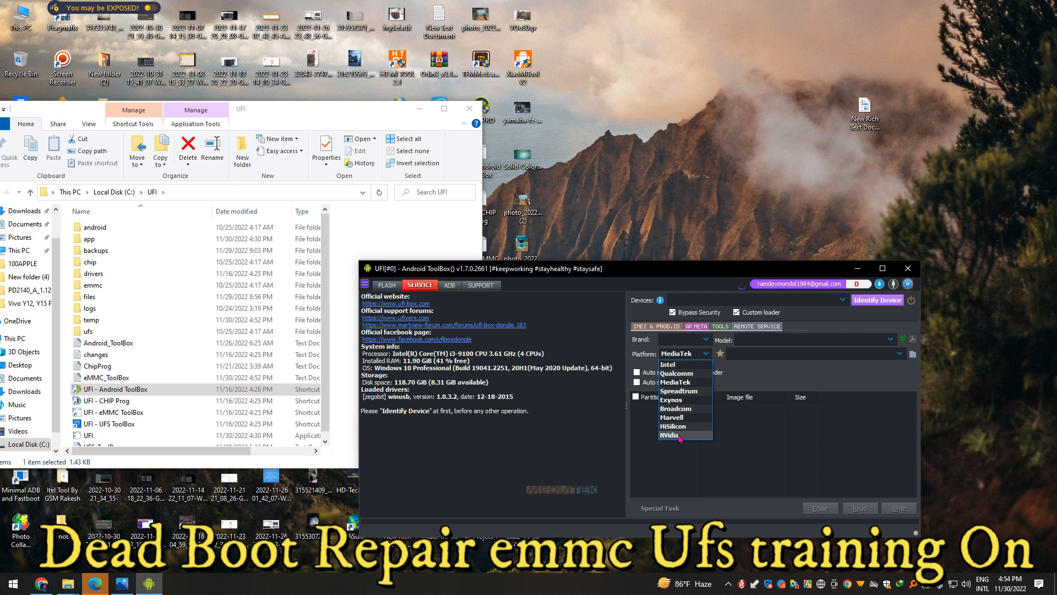
left_click(449, 287)
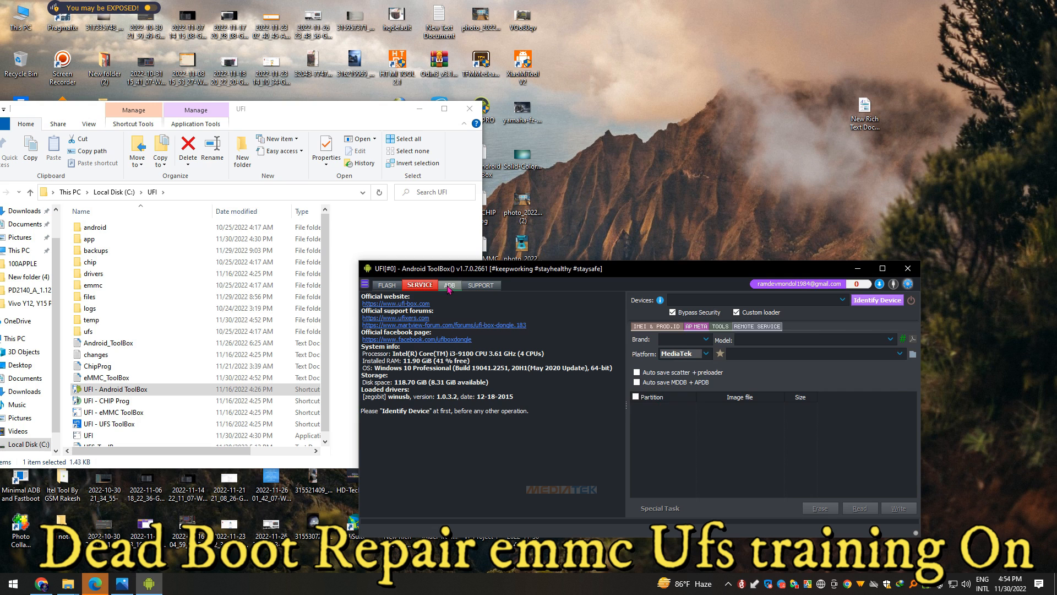
left_click(449, 288)
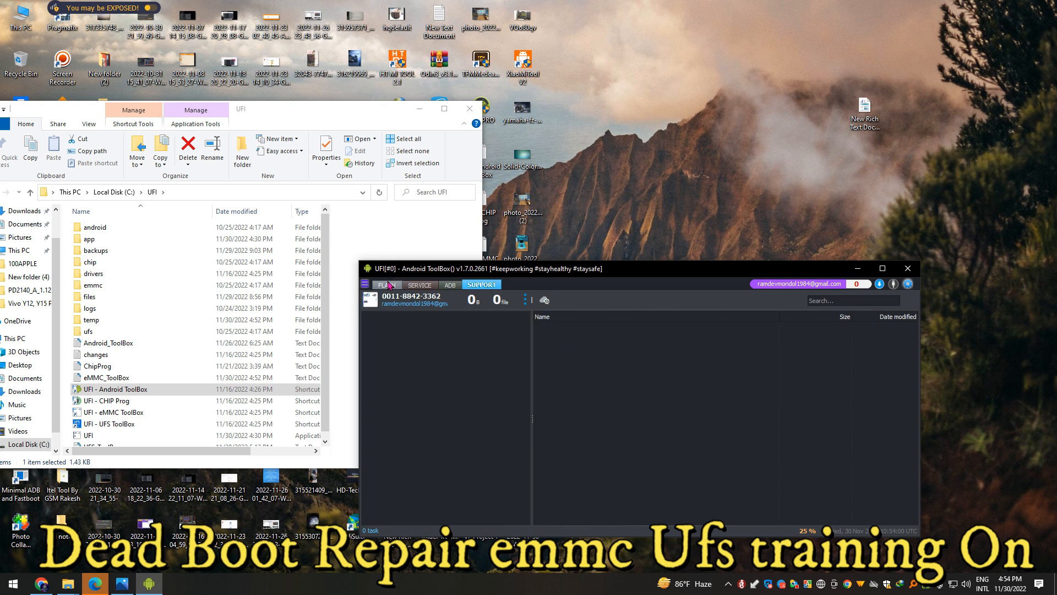
left_click(419, 284)
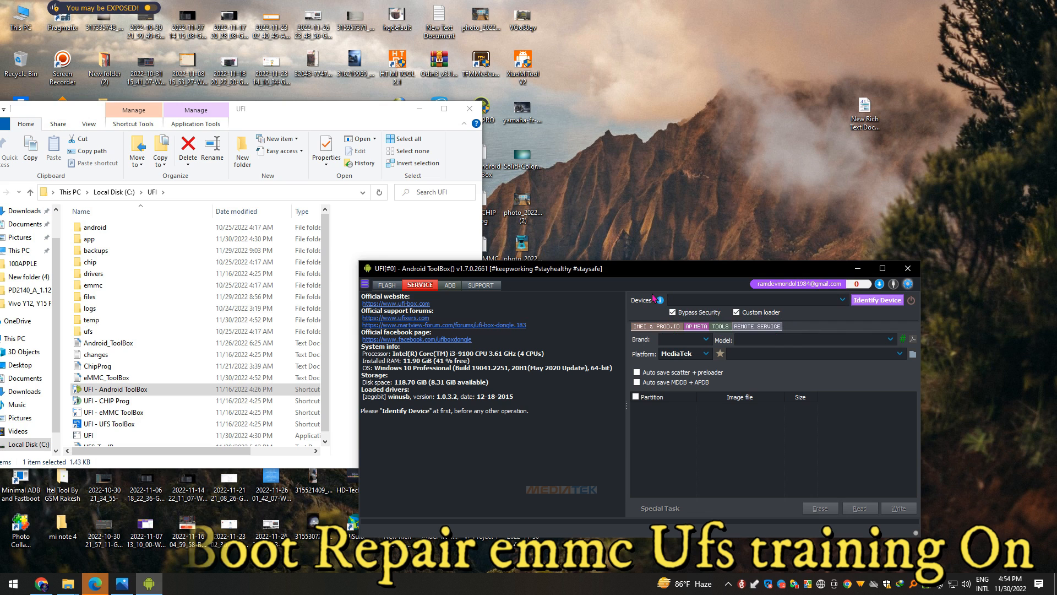
left_click(451, 284)
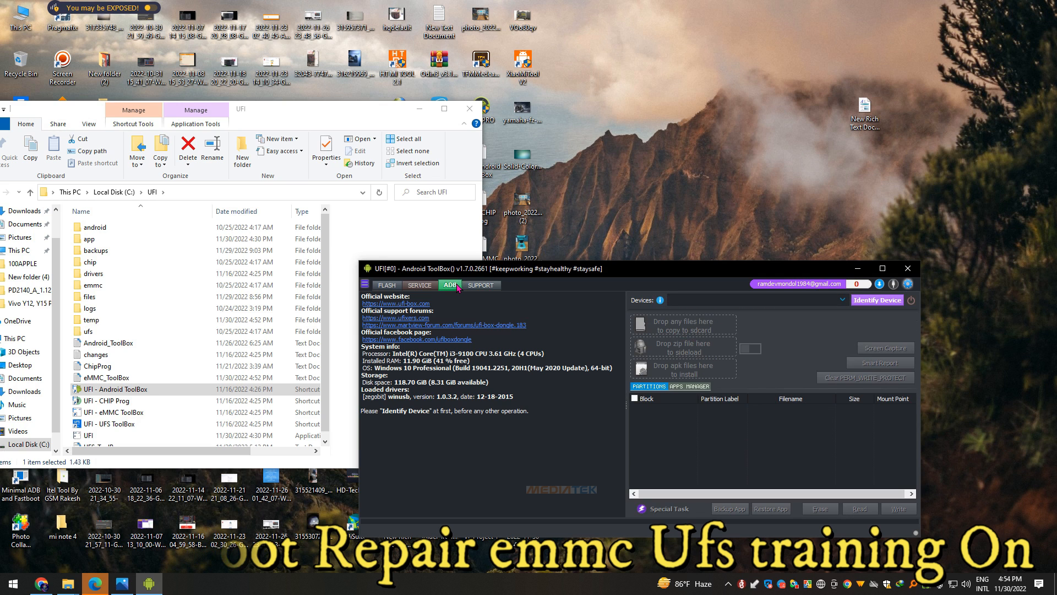
left_click(482, 285)
left_click(388, 285)
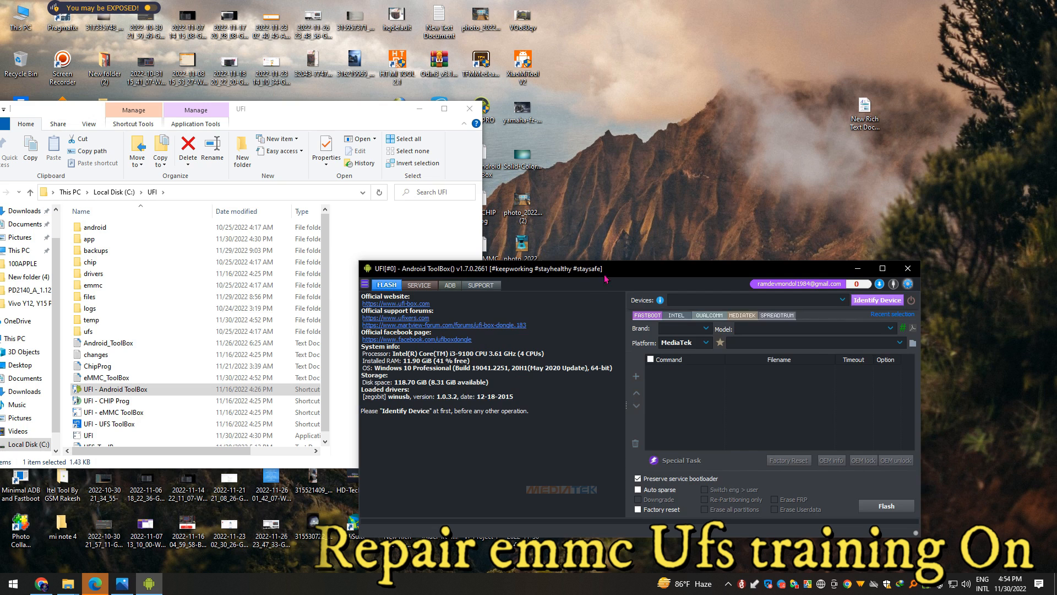
left_click_drag(605, 280, 706, 251)
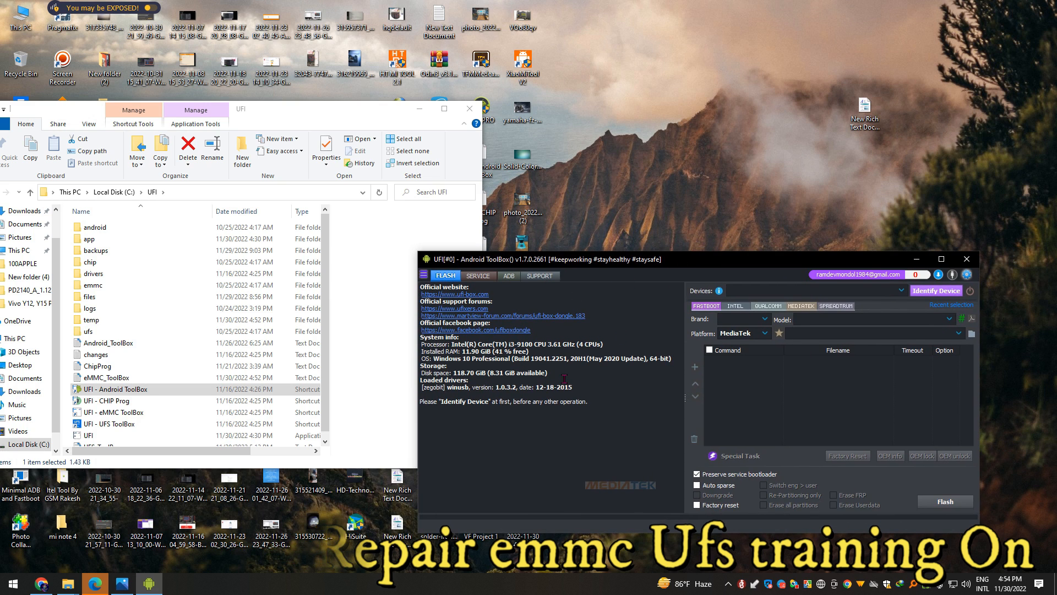
Step: Set the service brand to UMIDIGI with the MediaTek platform and view the brand's model list
left_click(478, 275)
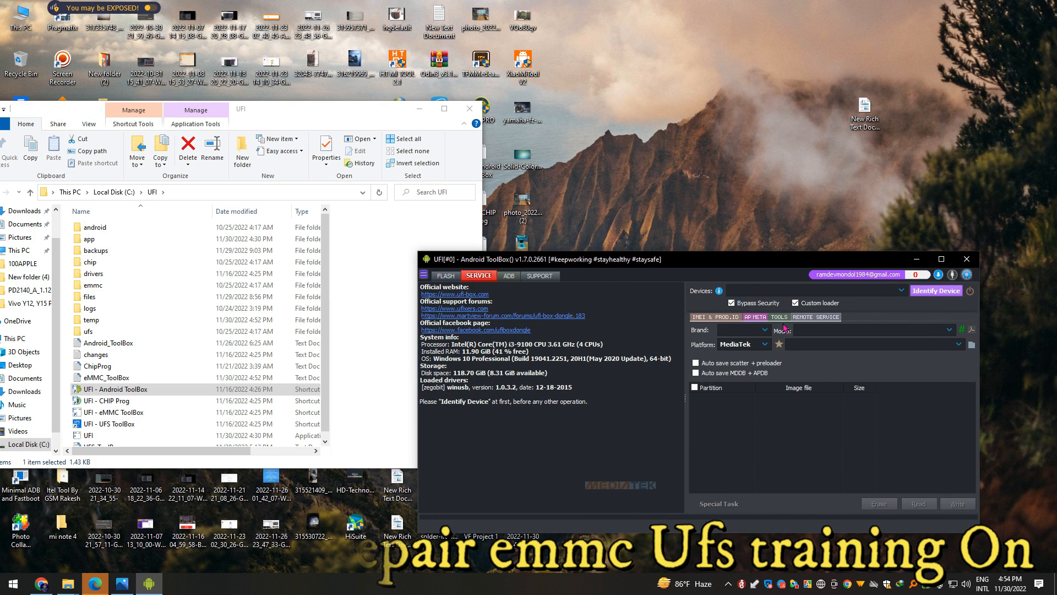
left_click(754, 329)
scroll(738, 317, "down", 5)
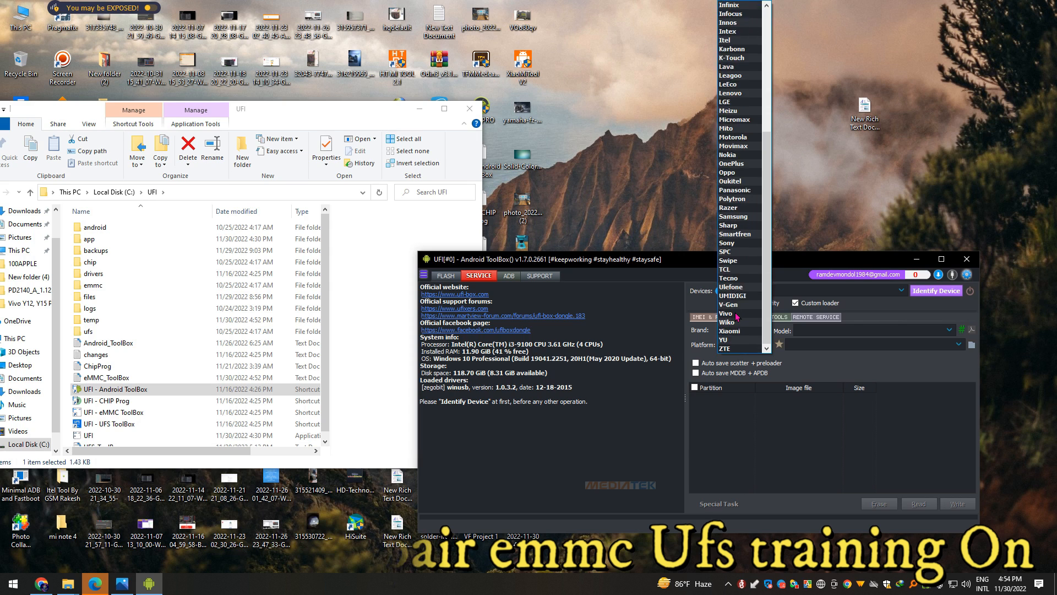
left_click(732, 296)
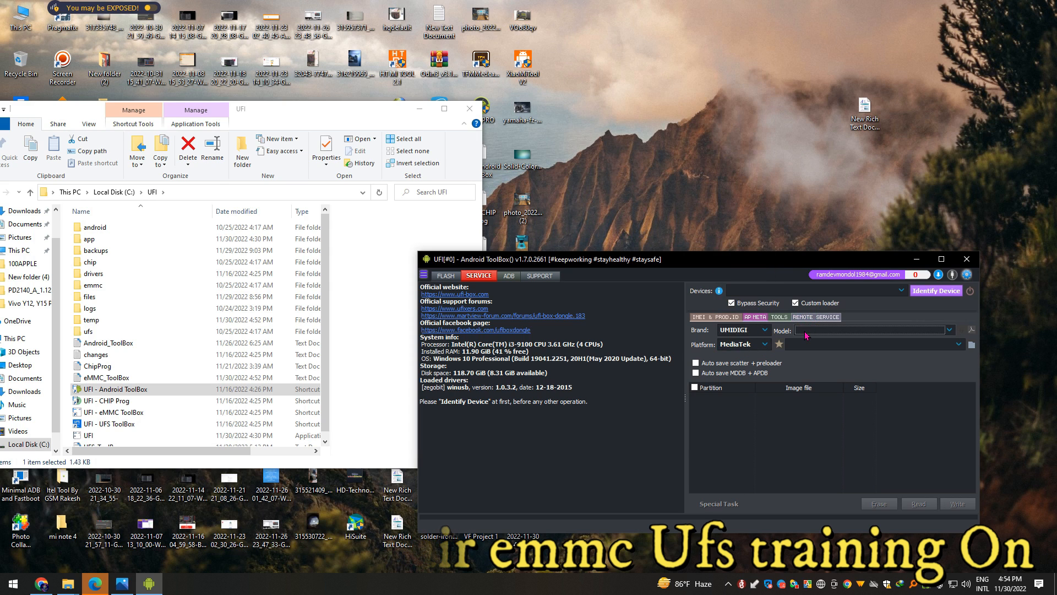
left_click(764, 346)
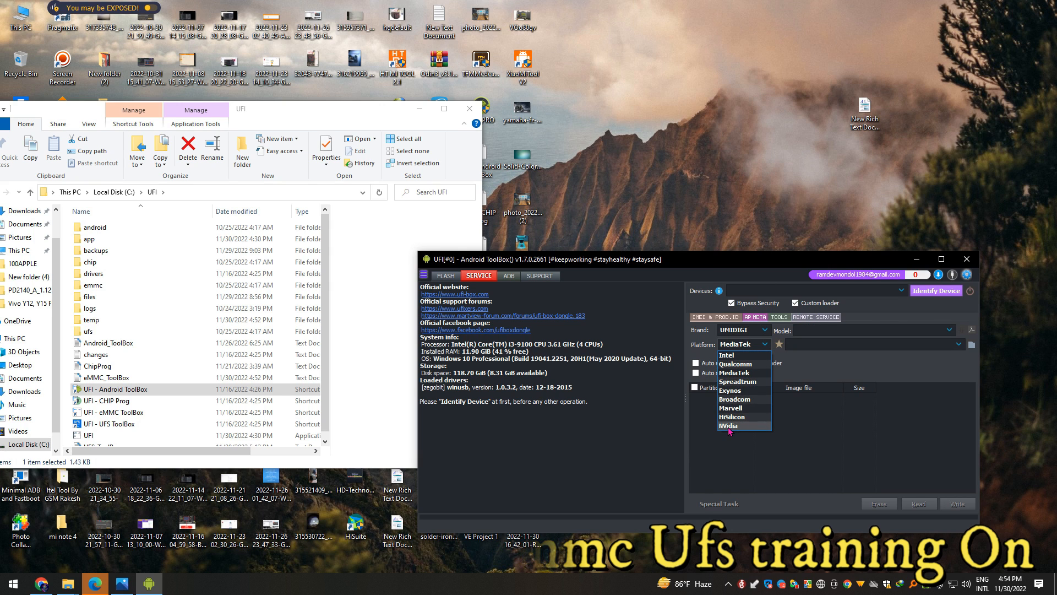
left_click(753, 375)
left_click(814, 331)
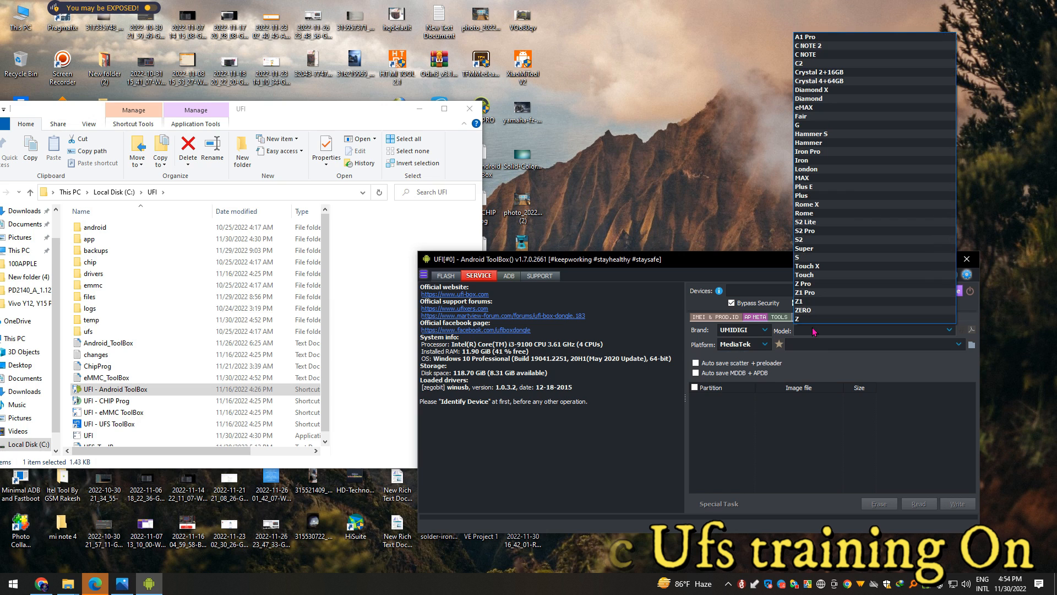
Step: Set the service brand to Xiaomi and load the model Redmi Y2 (ysl)
left_click(744, 330)
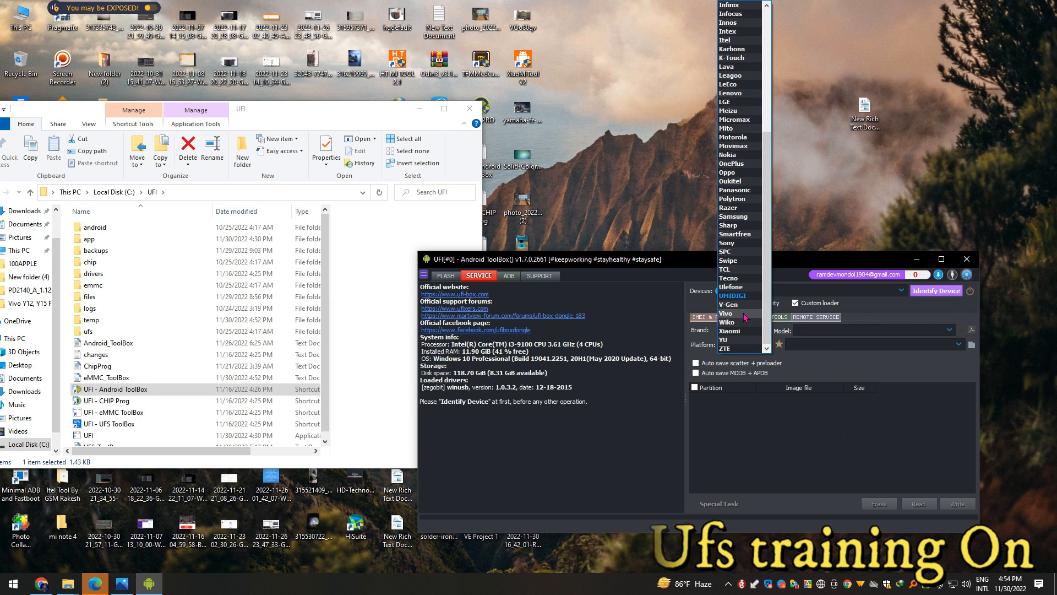
left_click(745, 331)
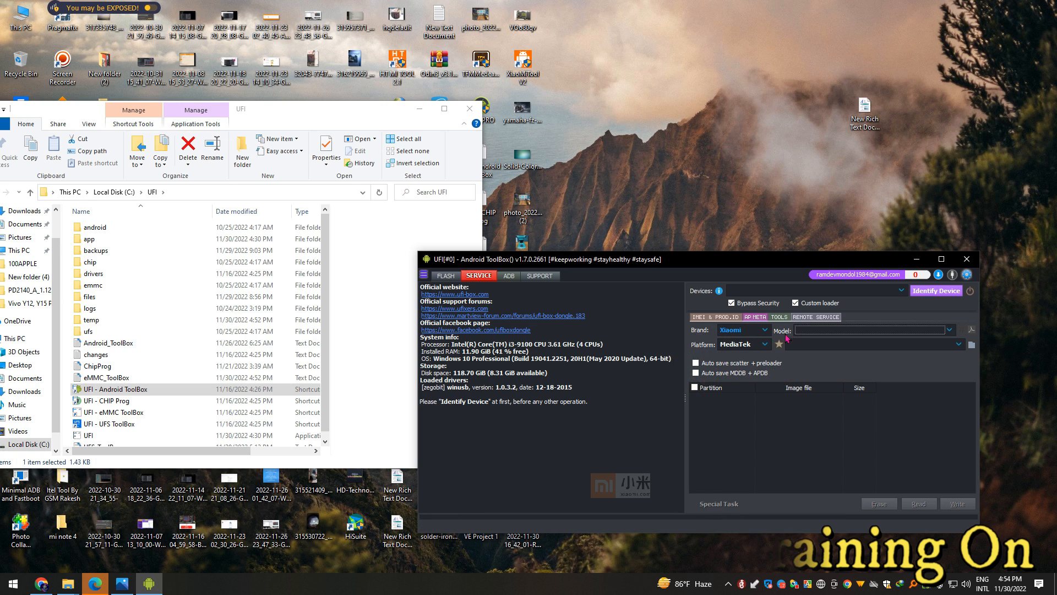
left_click(846, 330)
scroll(851, 305, "down", 14)
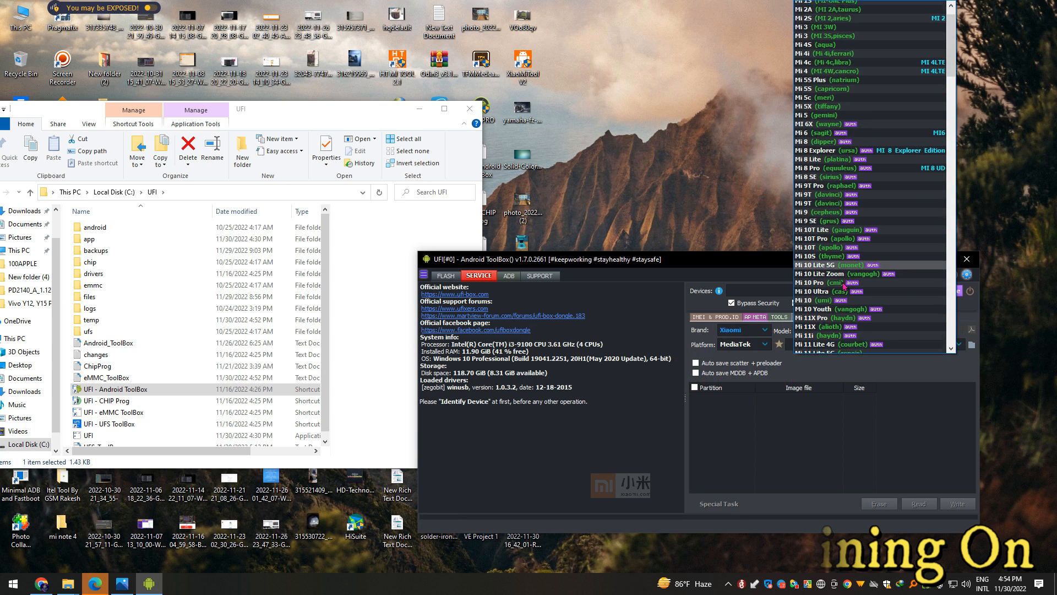
scroll(851, 305, "down", 15)
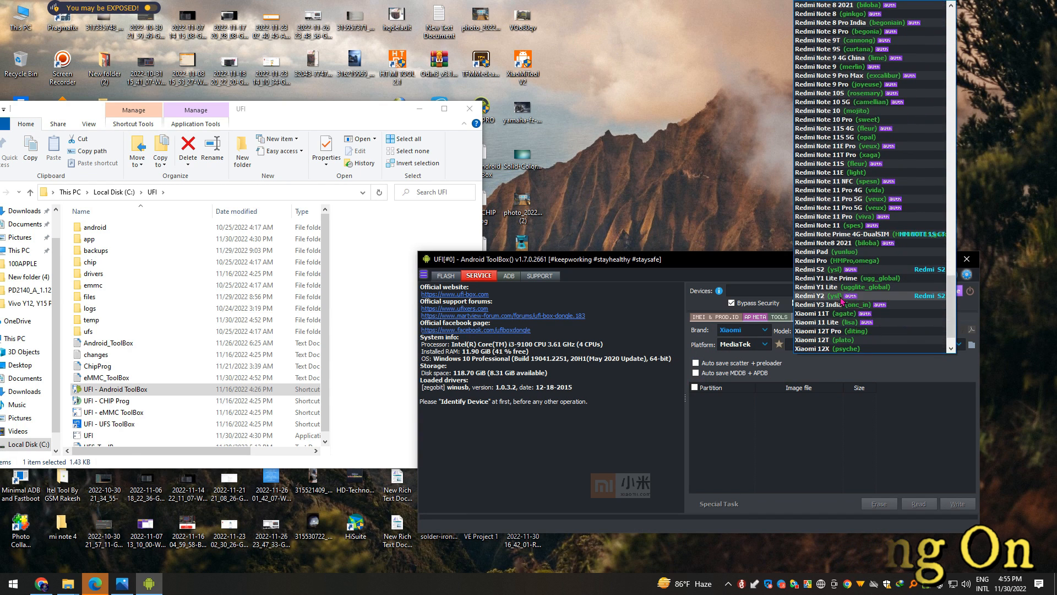
left_click(873, 309)
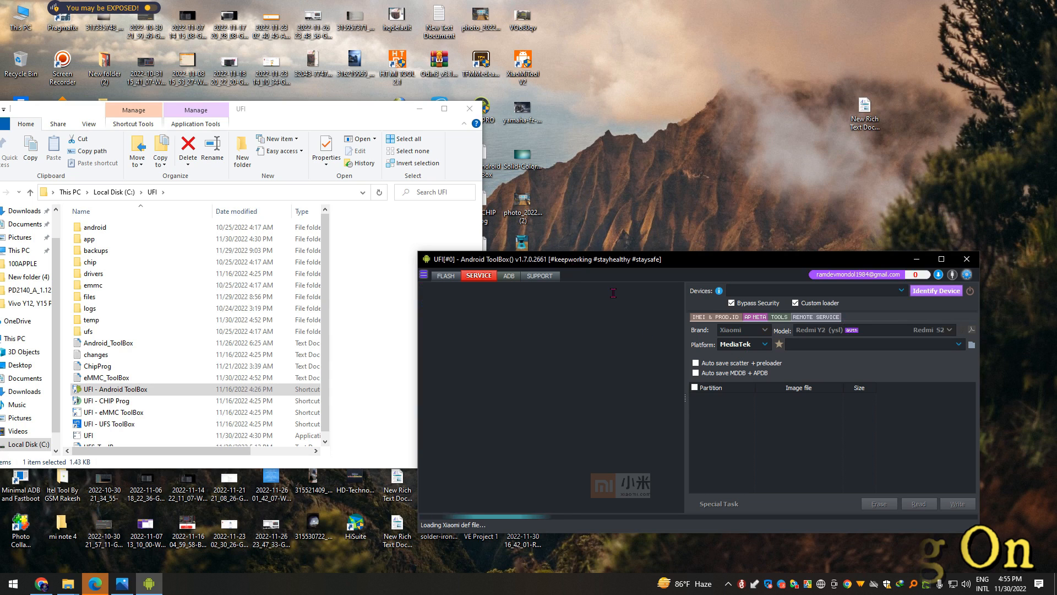